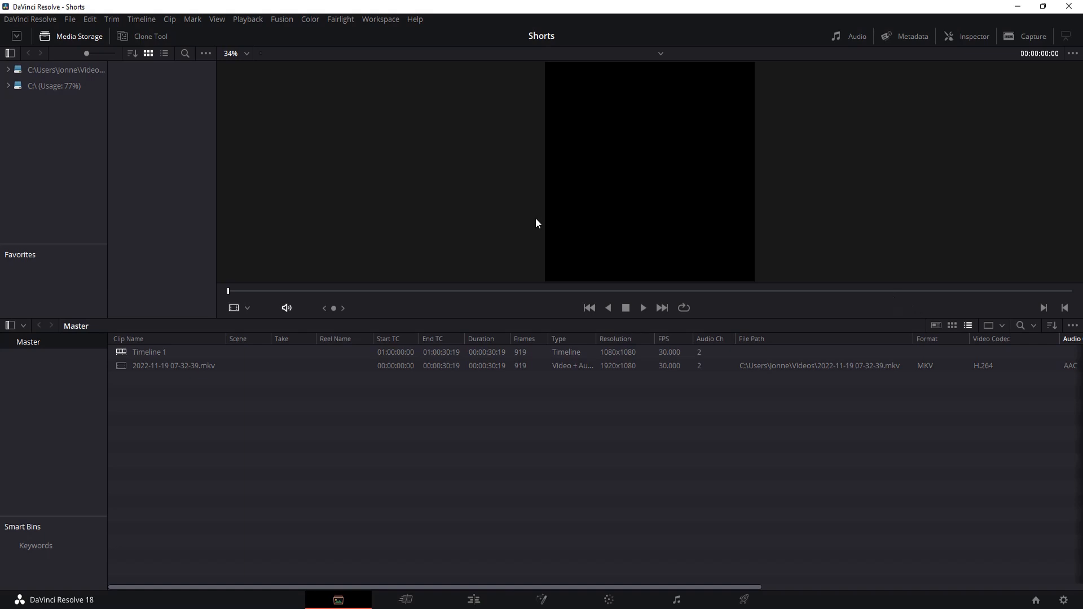
Add a basic Text title to the Video 2 track at the start of the timeline on the Edit page
click(474, 600)
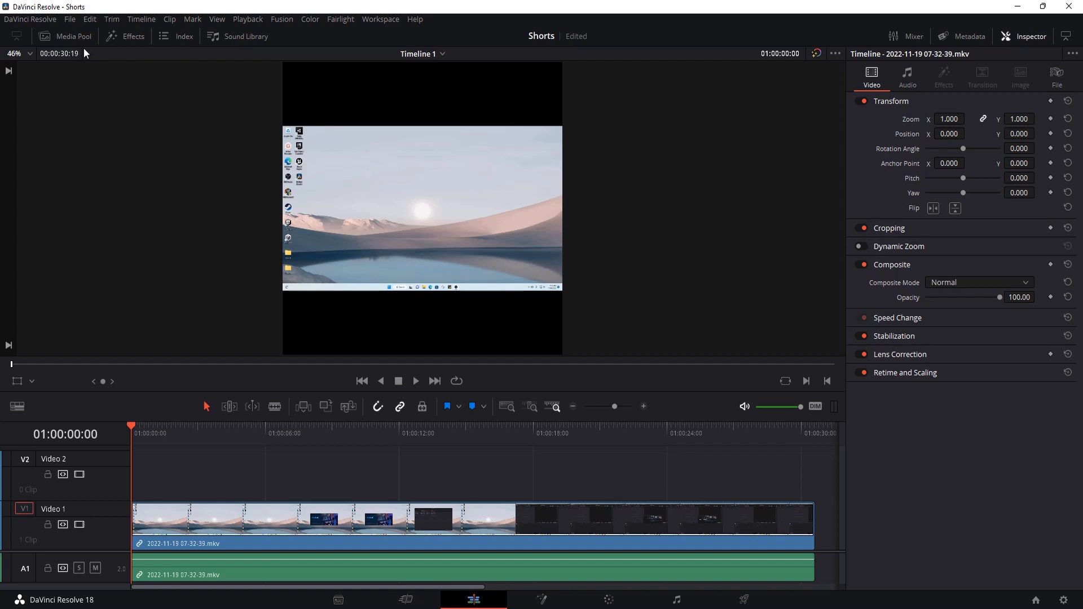
click(131, 38)
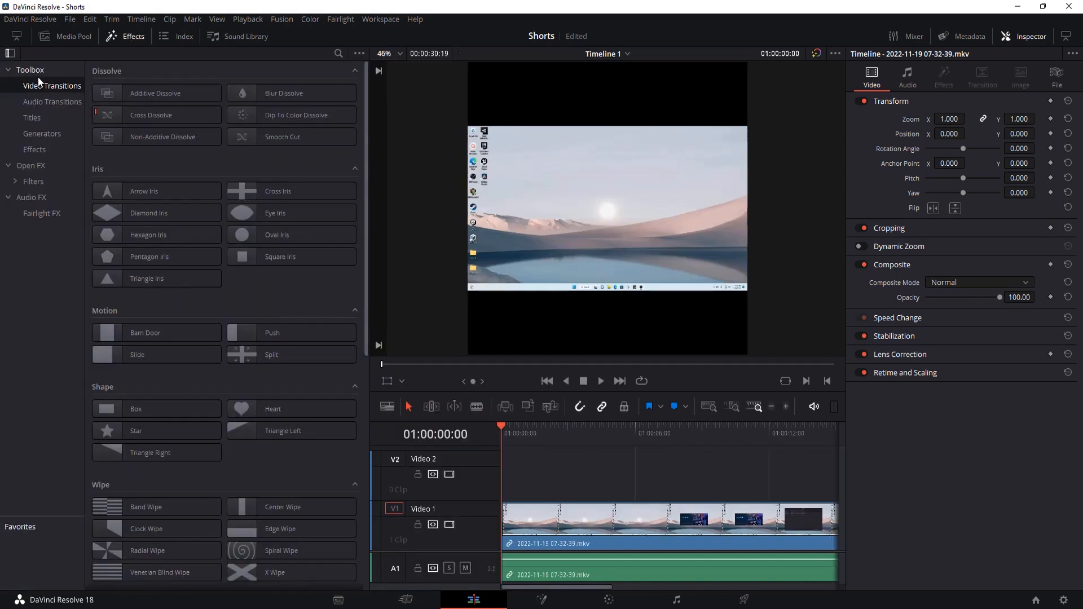
click(8, 73)
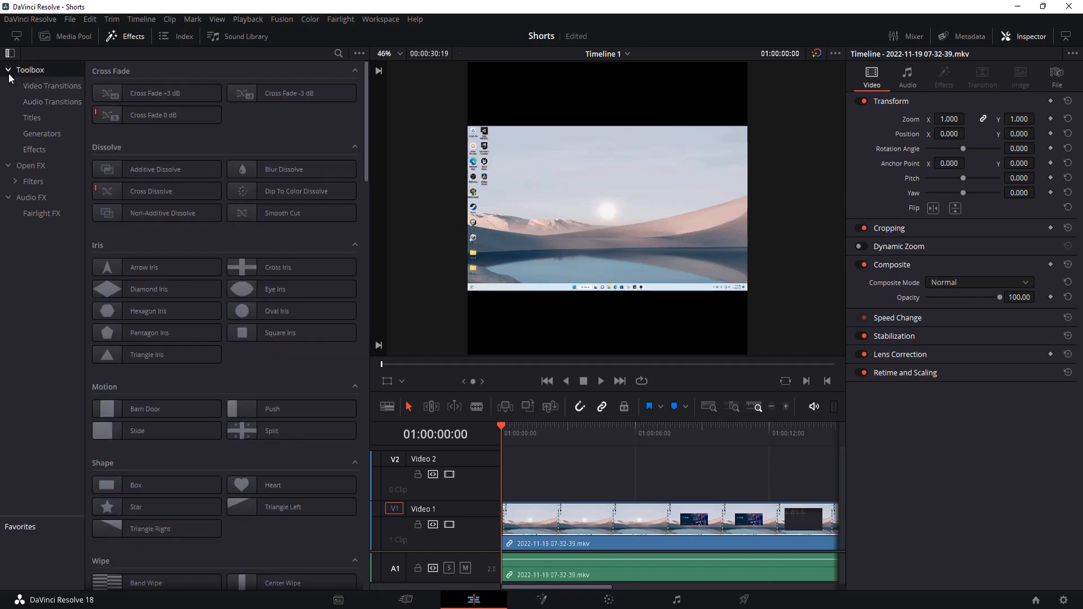
click(45, 120)
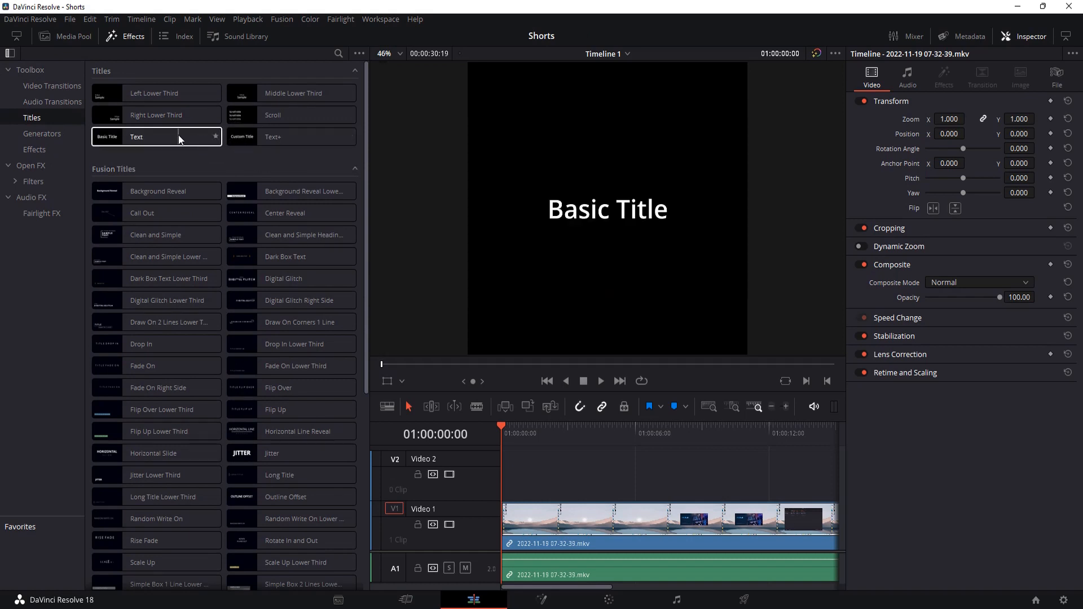
drag(178, 134, 503, 464)
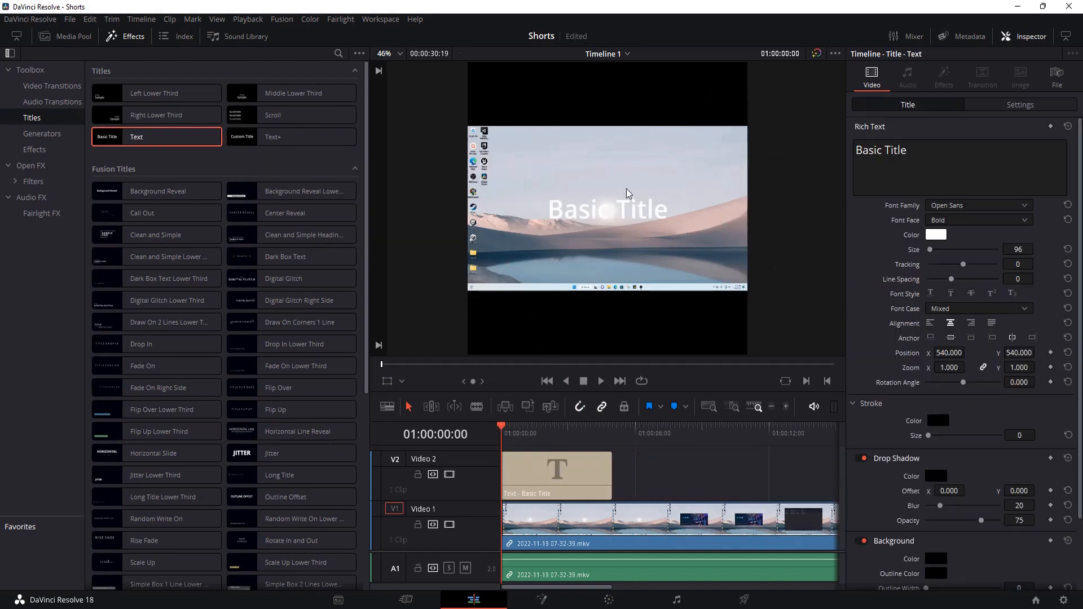
Replace the title's placeholder text with "Title Example"
click(620, 211)
click(932, 151)
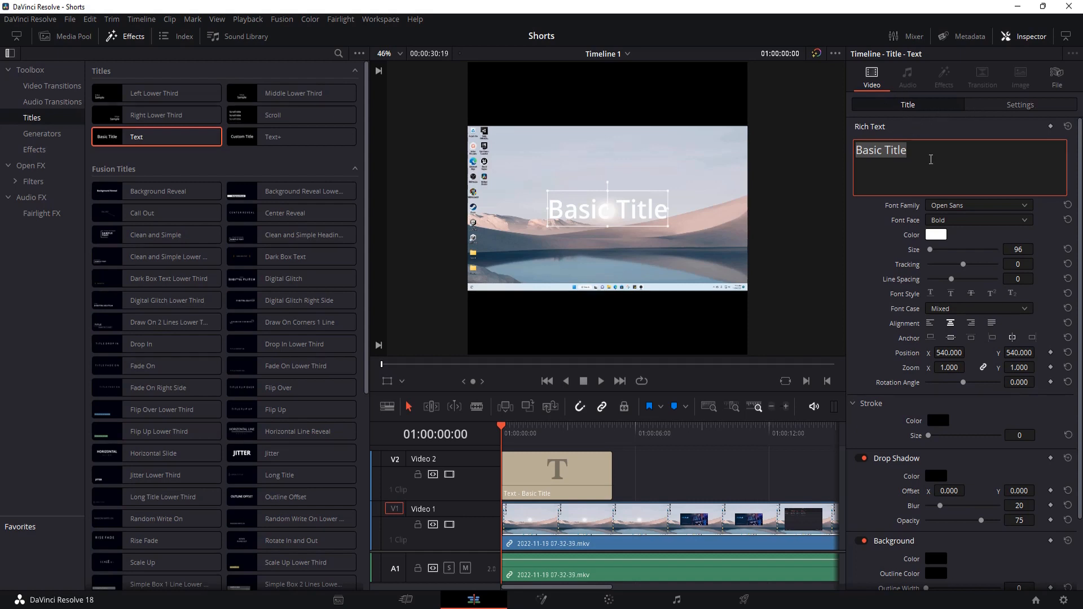
key(BackSpace)
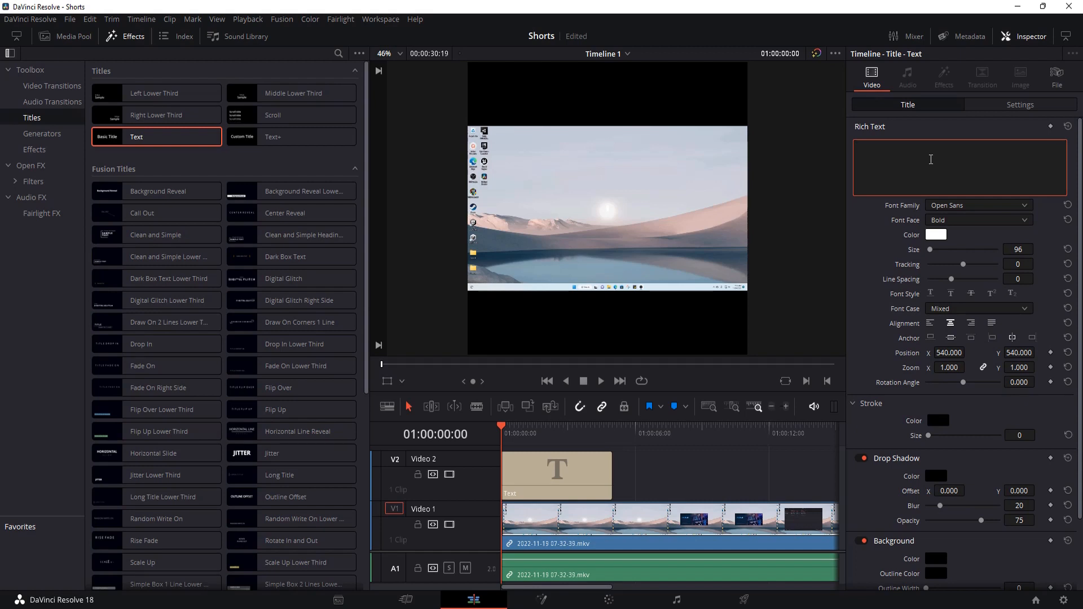
text(Title )
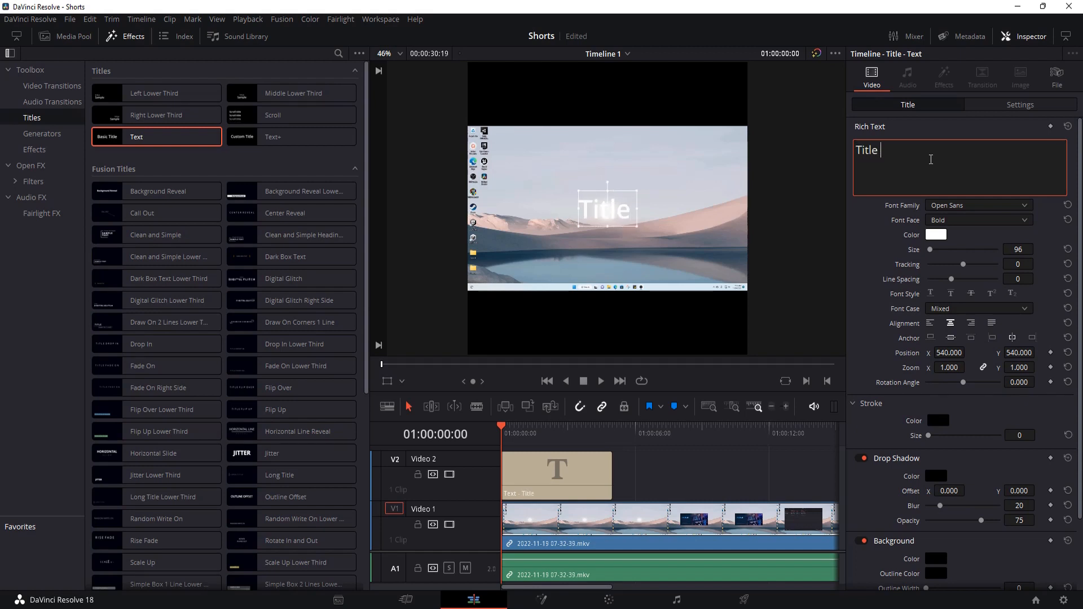
text(Example)
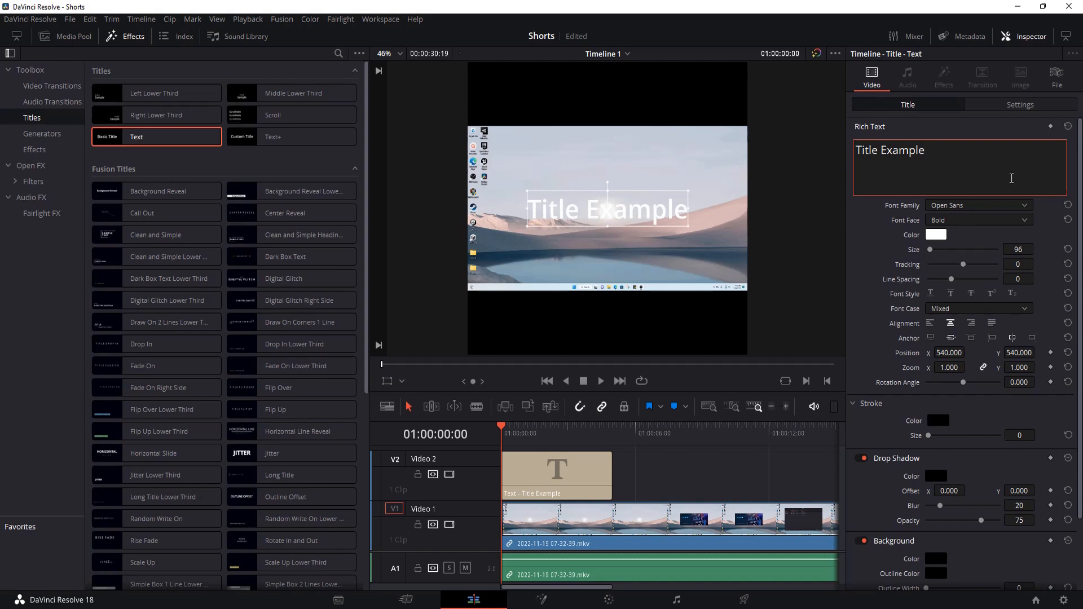
Set the title's font family to MS Shell Dlg 2 with the Bold font face
click(1025, 206)
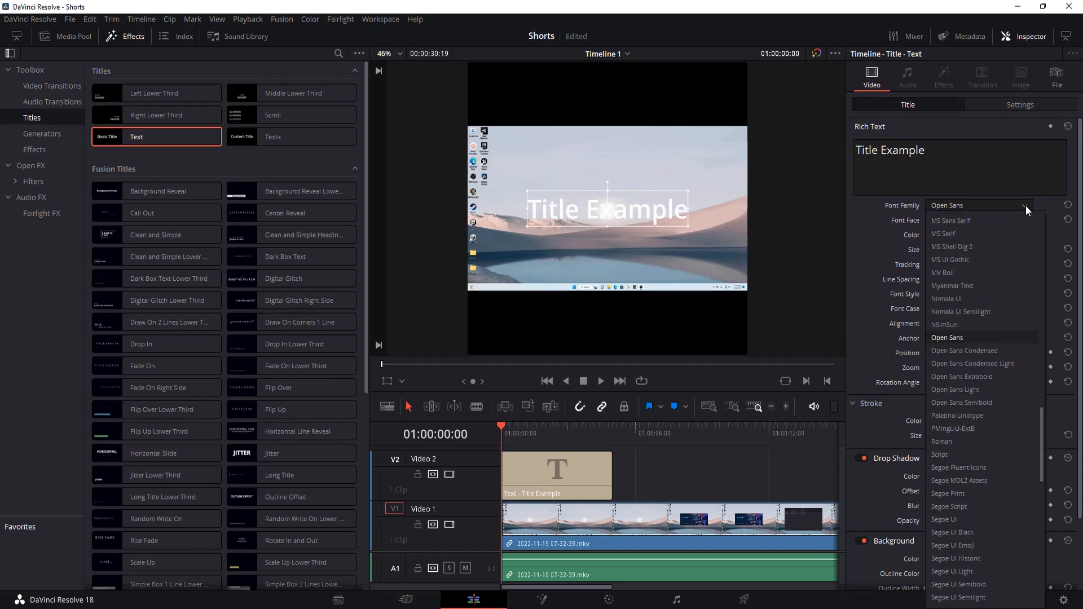
click(982, 245)
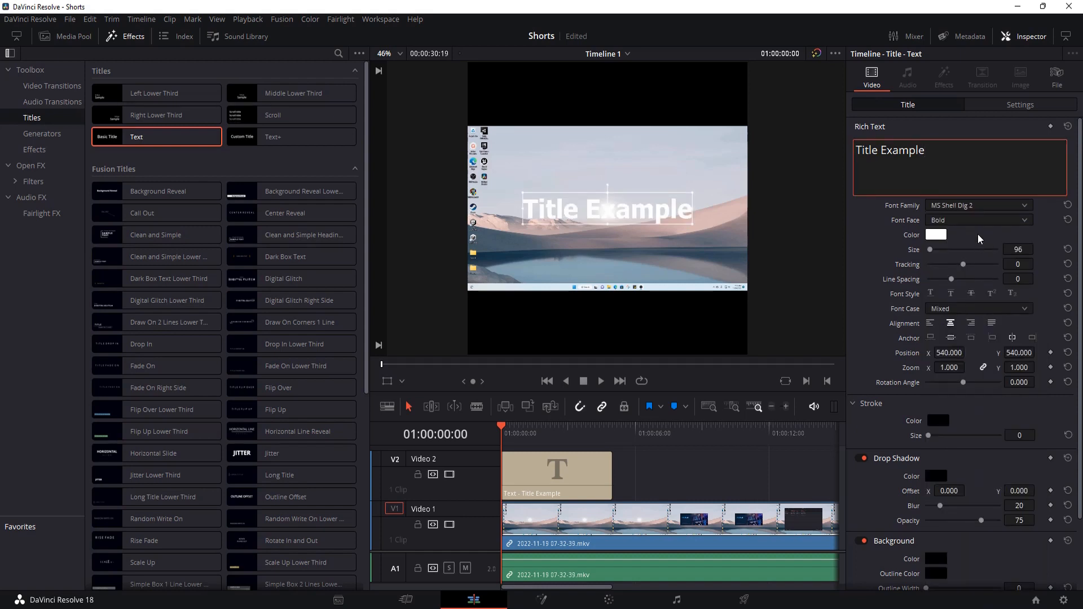
click(1024, 220)
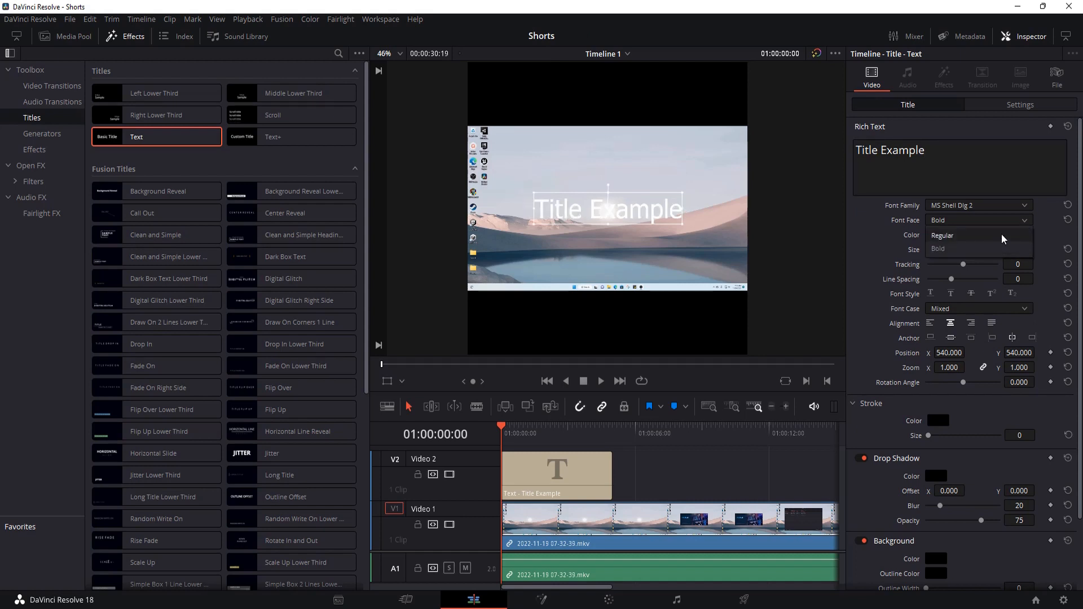
click(995, 249)
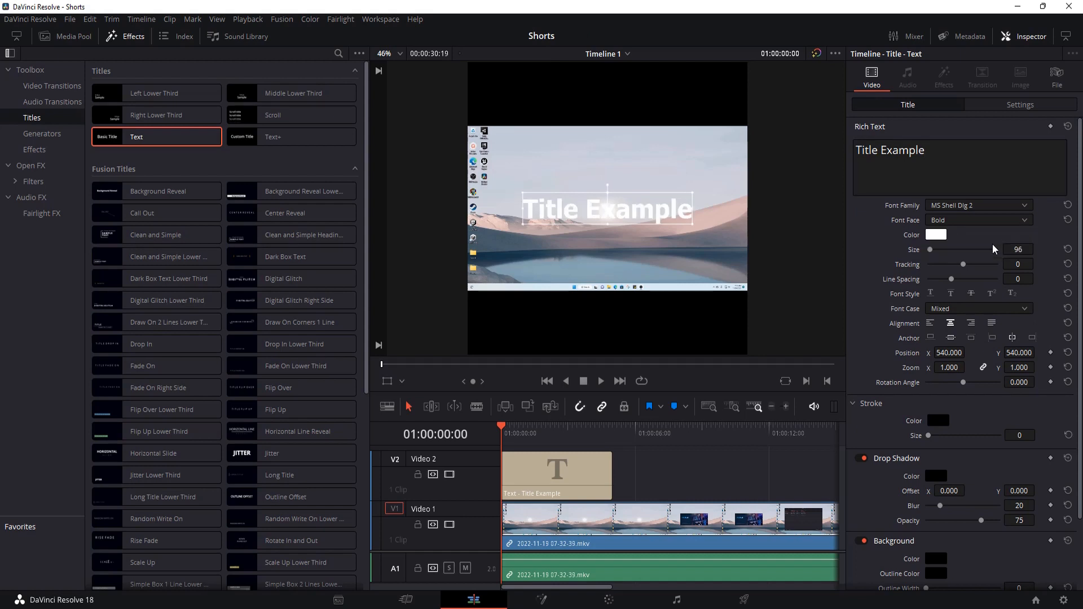
Change the title's text color to the dark red basic color #aa0000
click(938, 237)
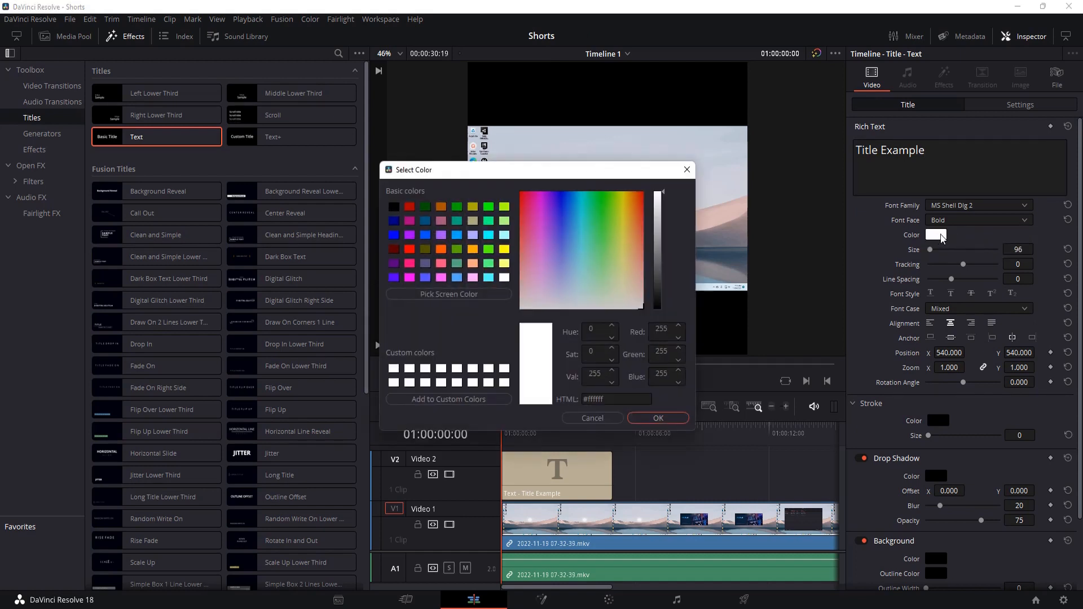
click(410, 208)
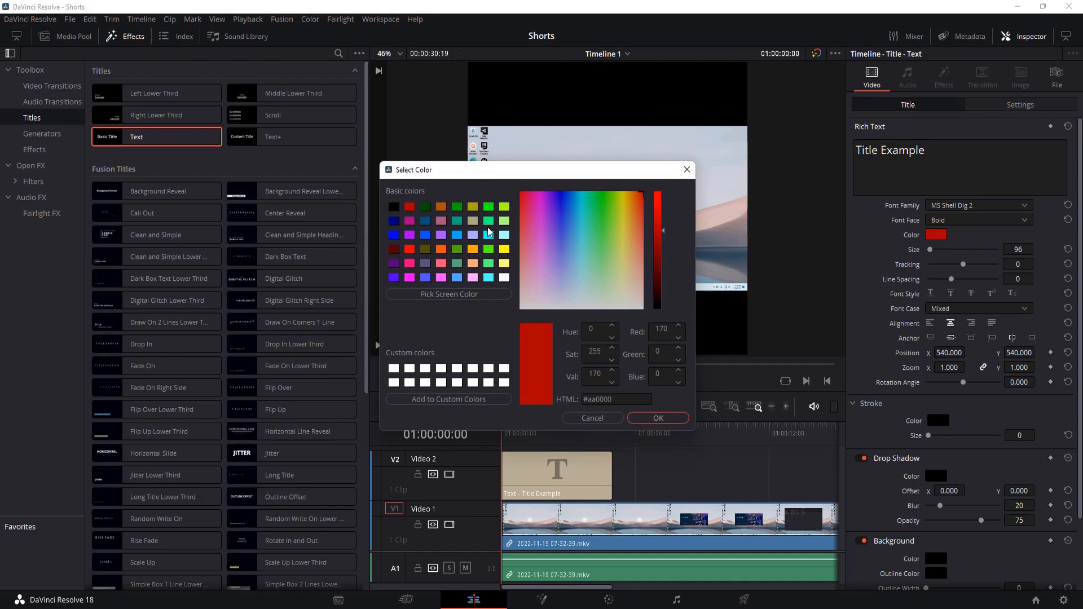
click(657, 417)
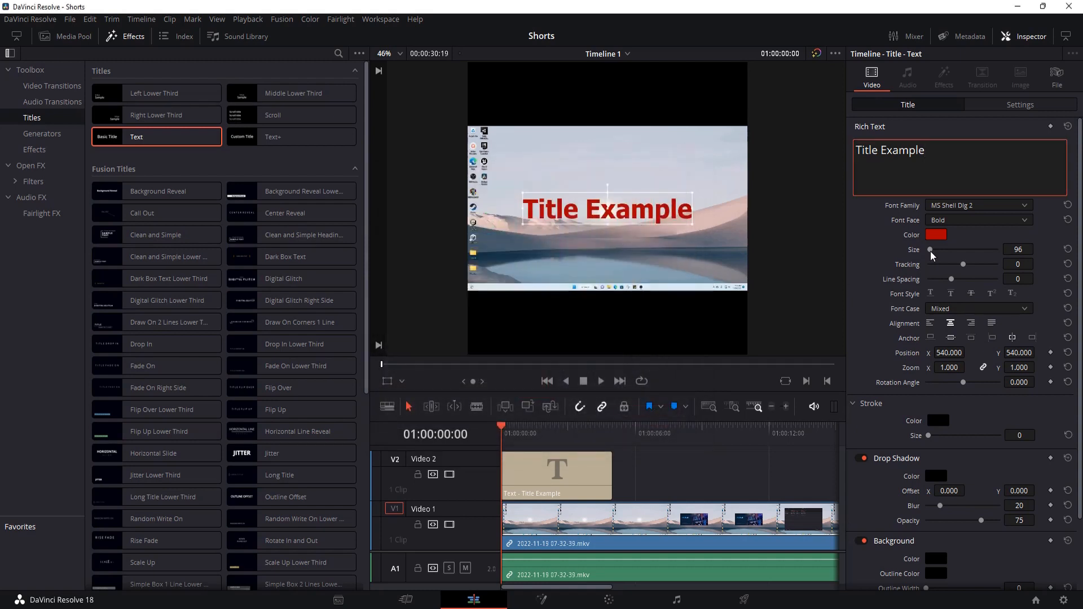
Set the title's size to 134, tracking to 2 and line spacing to -20
drag(930, 252, 931, 252)
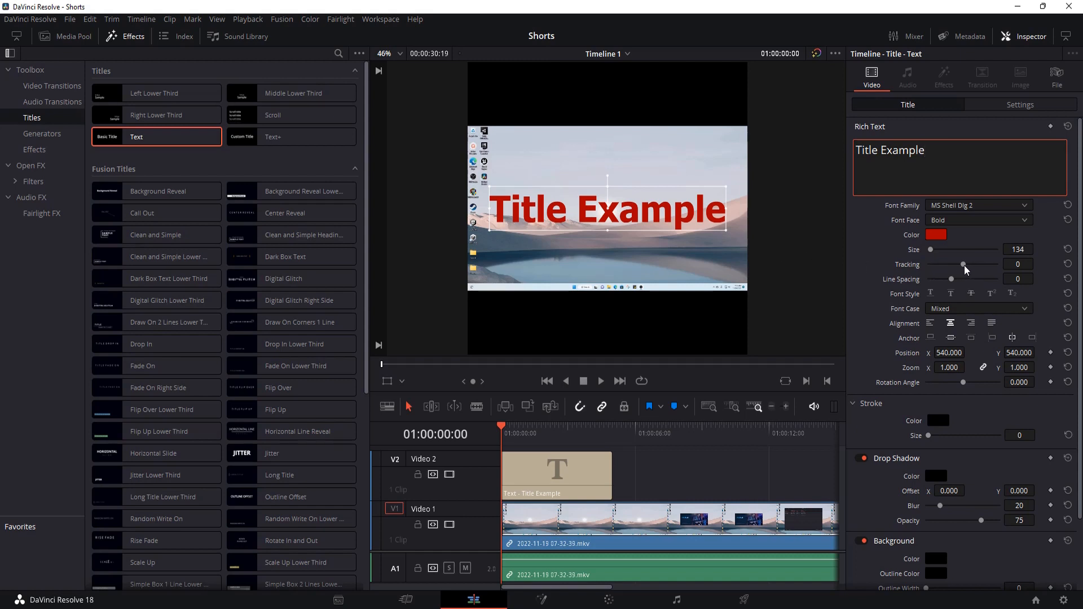
mouse_move(964, 266)
mouse_down()
mouse_move(942, 274)
mouse_move(963, 272)
mouse_move(943, 285)
mouse_move(966, 281)
mouse_up()
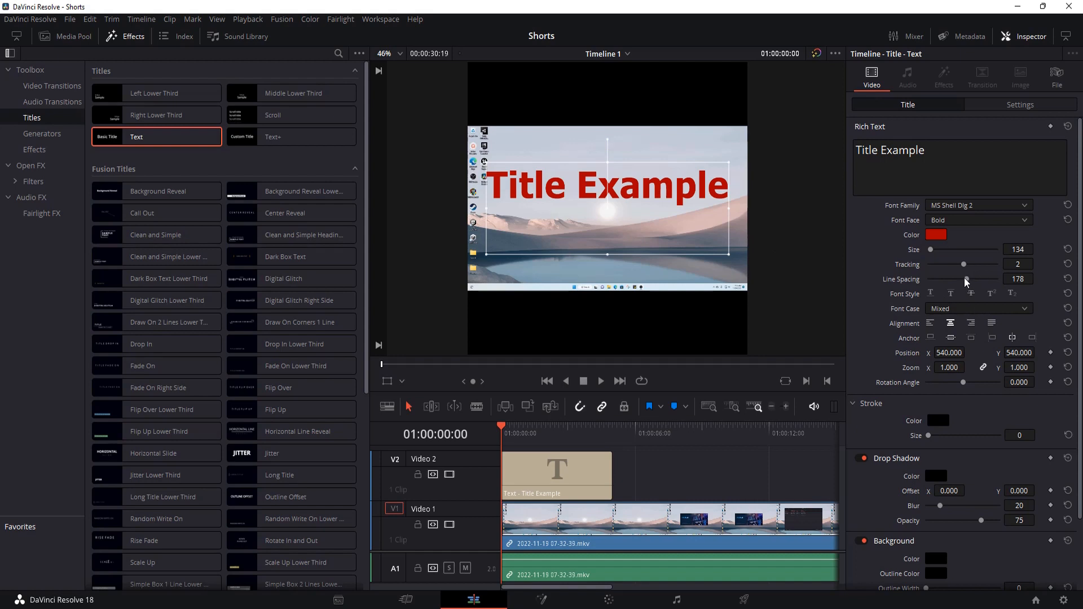
drag(966, 282, 951, 283)
Try the underline, overline, strikethrough, superscript and subscript font styles on the title, switching each one off again
click(930, 293)
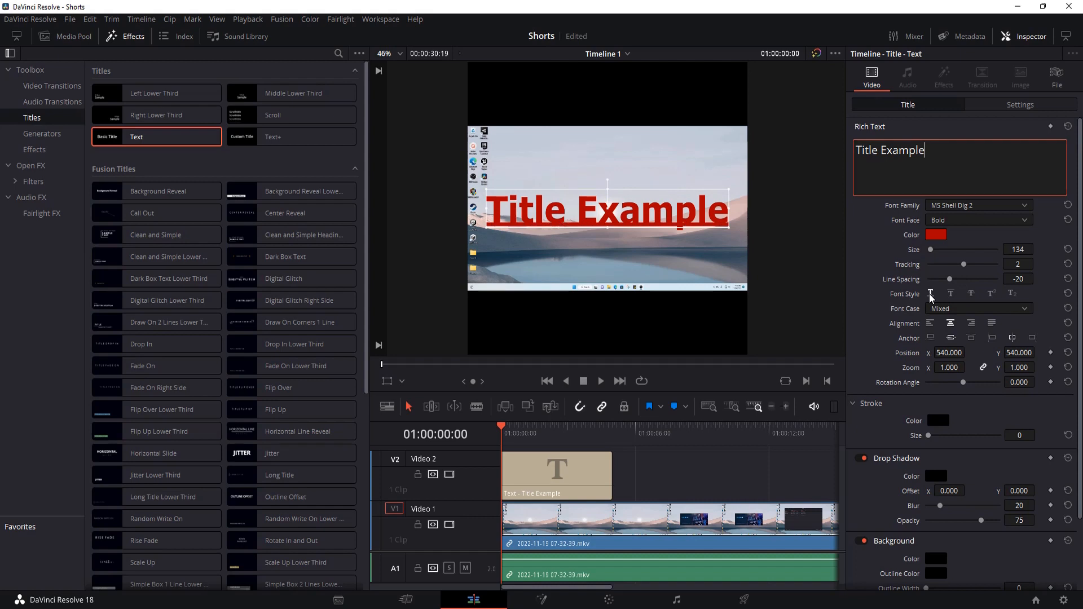
click(950, 295)
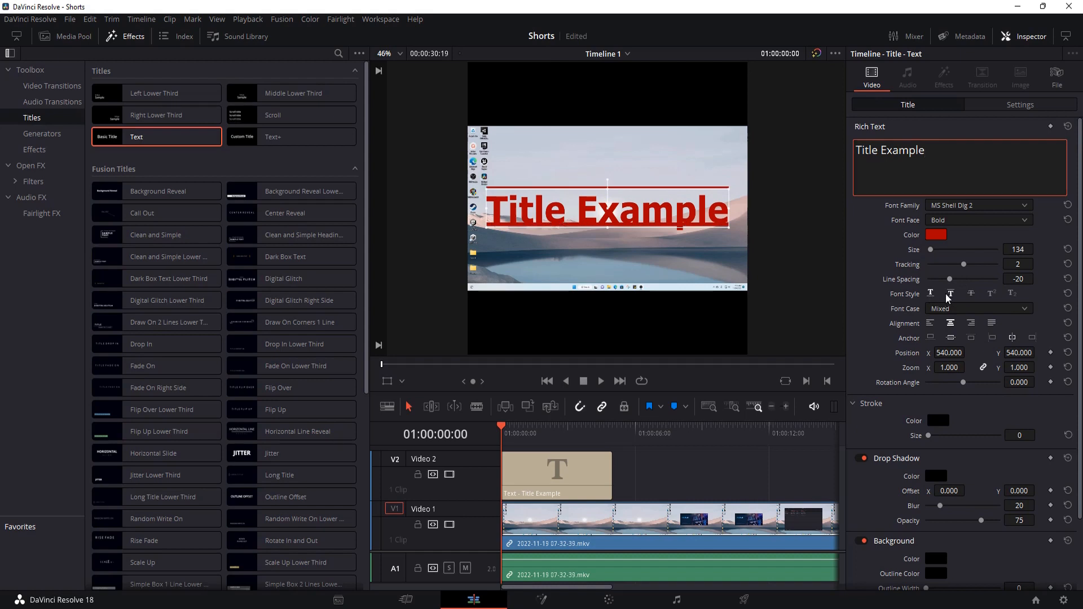
click(931, 294)
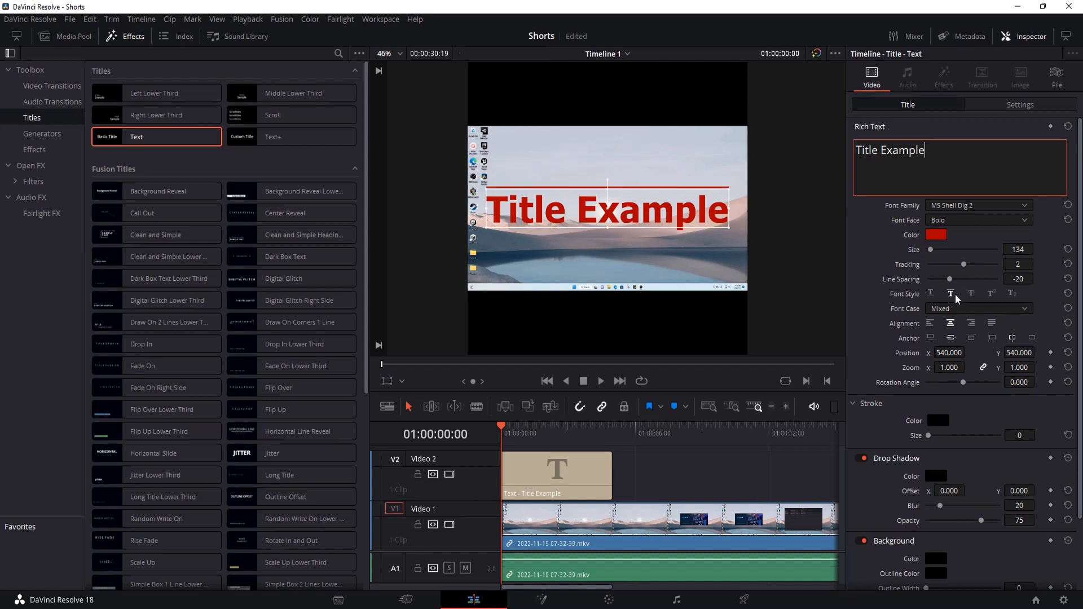
click(956, 299)
click(952, 298)
click(930, 295)
click(931, 295)
click(953, 298)
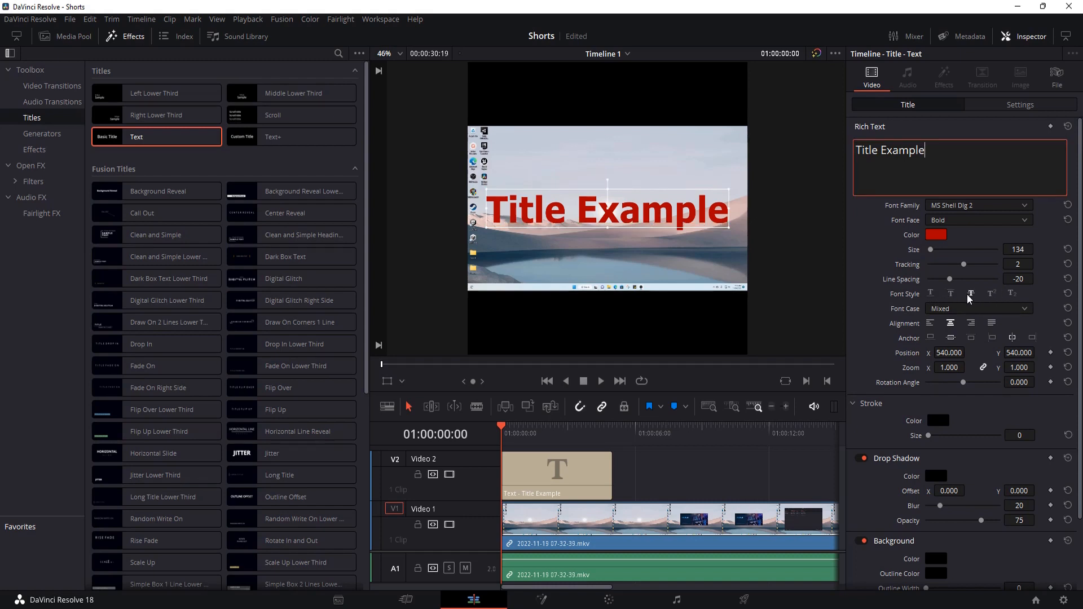
click(970, 297)
click(970, 297)
click(991, 294)
click(992, 295)
click(1011, 294)
click(1011, 295)
Set the title's font case to Mixed and align its text to the left
click(1025, 310)
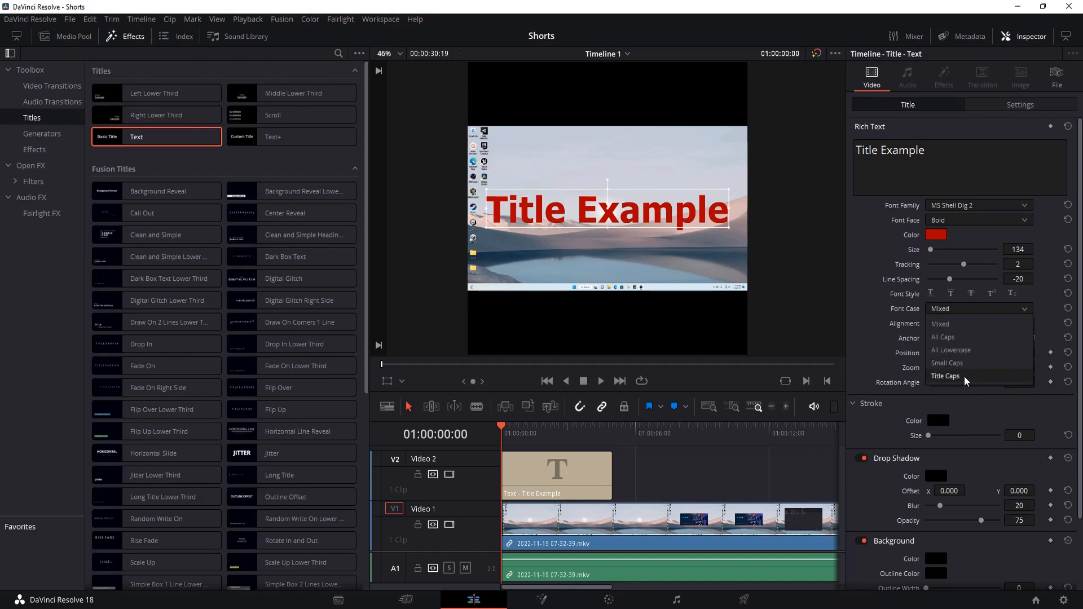
click(987, 309)
click(1022, 312)
click(993, 327)
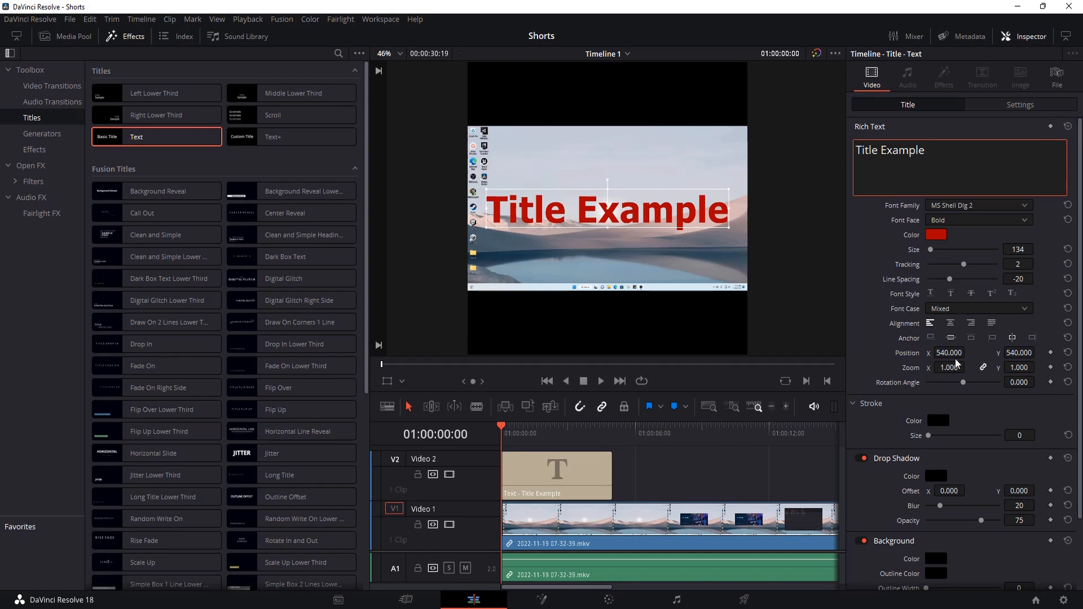
Set the title's position to X 555, Y 502, its rotation angle to -360 and its zoom to 1.070
mouse_move(948, 355)
mouse_down()
mouse_move(1013, 353)
mouse_move(962, 350)
mouse_up()
scroll(995, 356, down, 1)
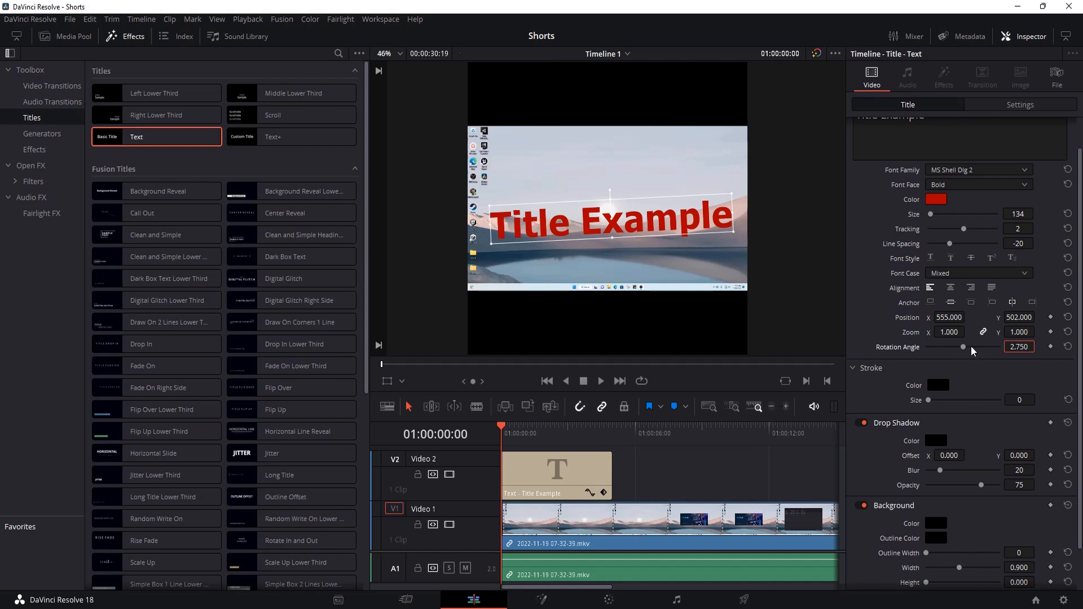
drag(962, 350, 924, 336)
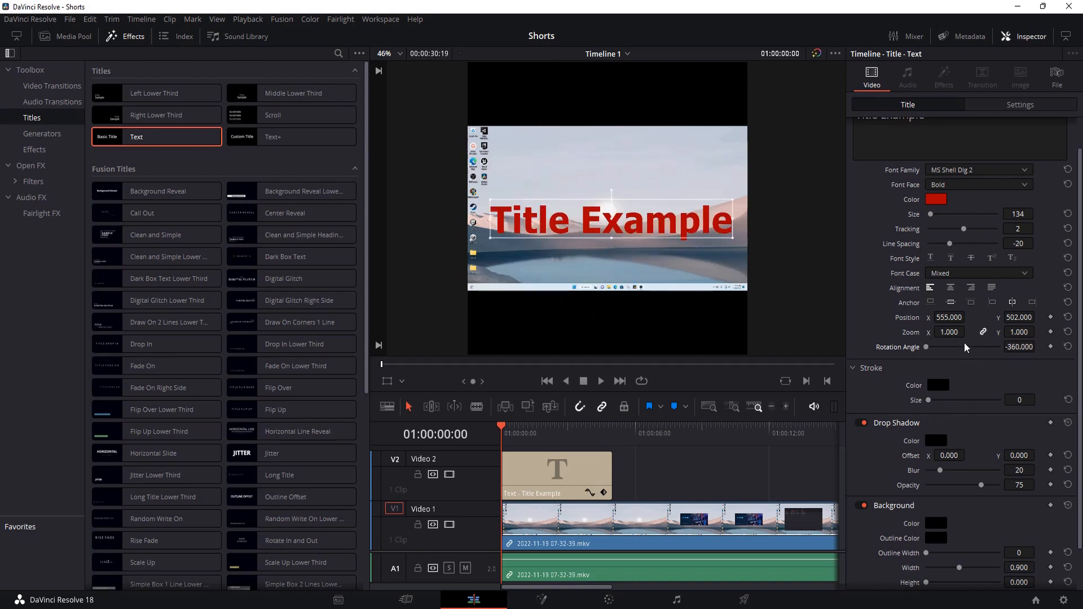
mouse_move(951, 333)
mouse_down()
mouse_move(964, 333)
mouse_move(953, 333)
mouse_up()
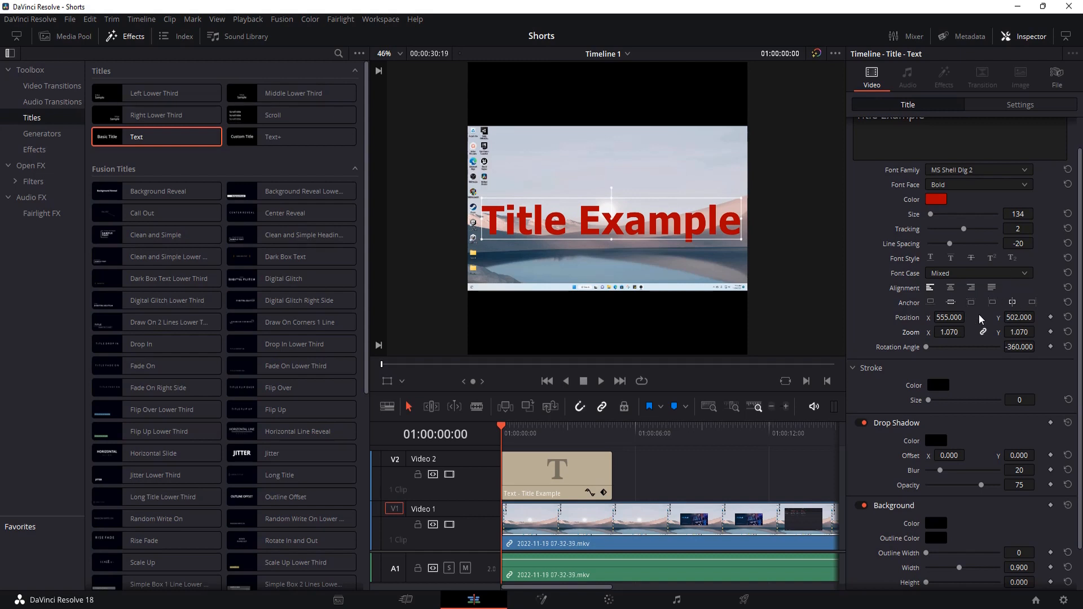
Give the title a black stroke with a size of 8
scroll(986, 325, down, 1)
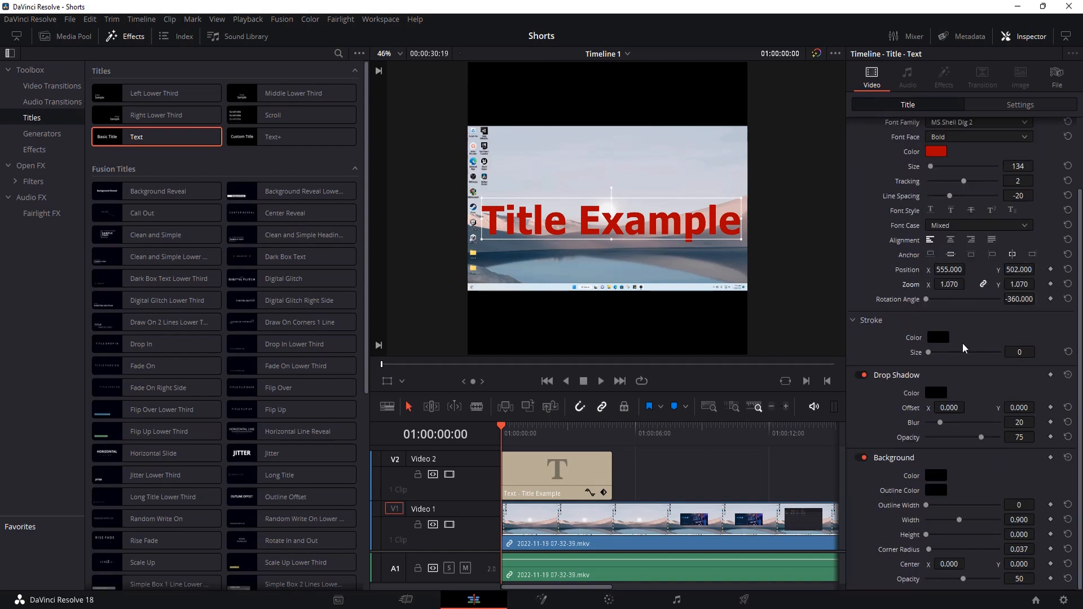
scroll(902, 349, up, 2)
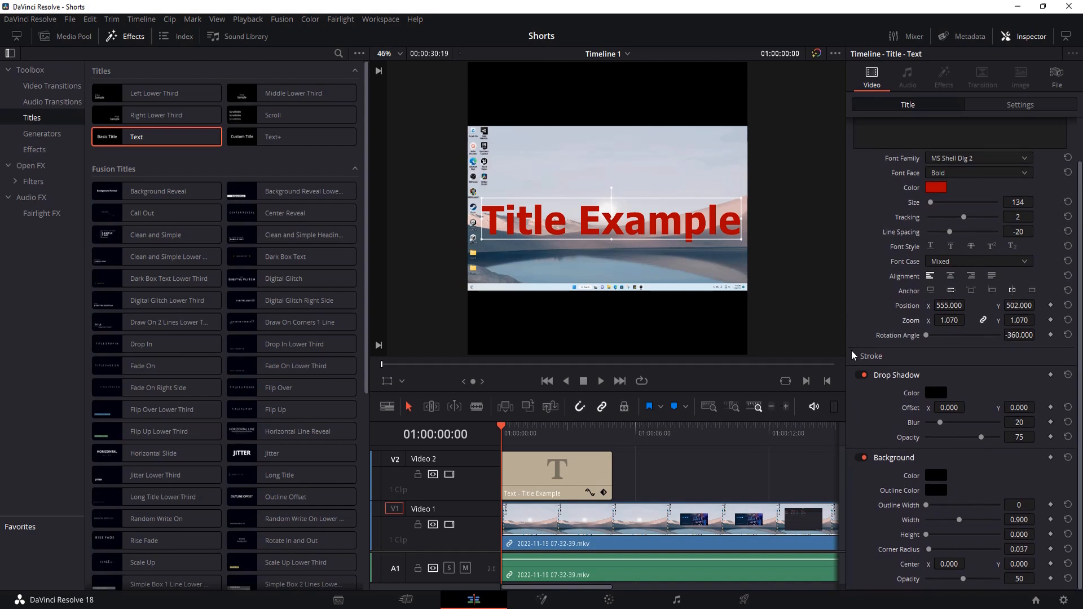
click(937, 374)
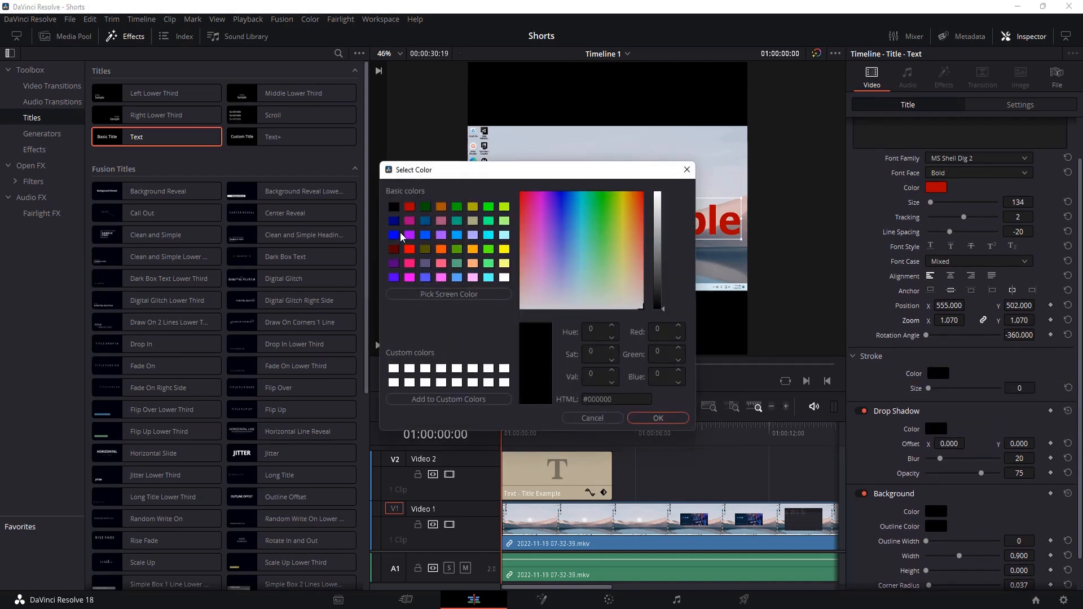
click(654, 419)
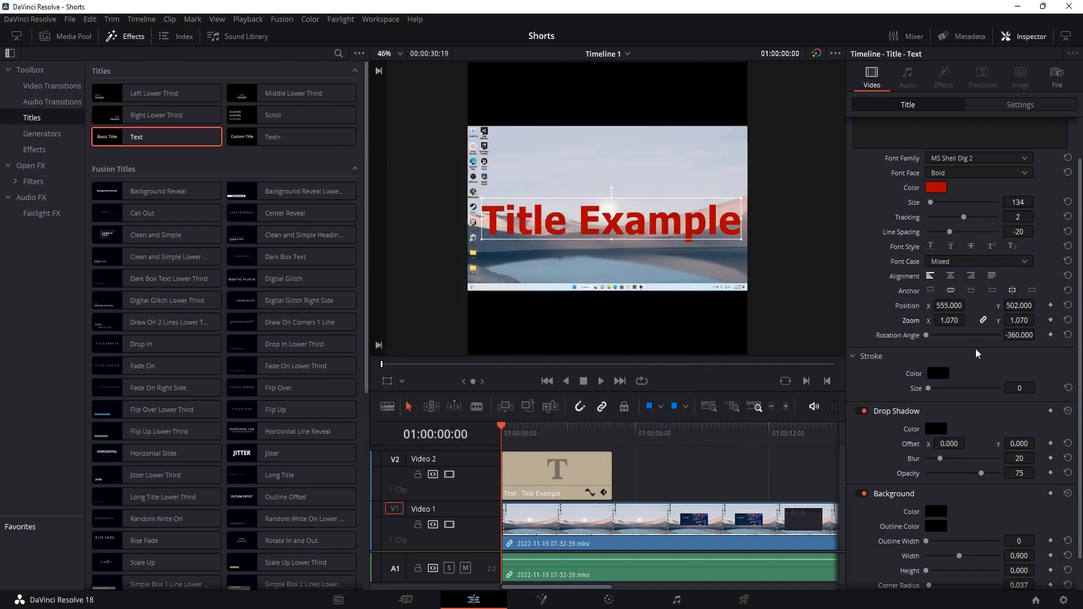
drag(927, 391, 965, 390)
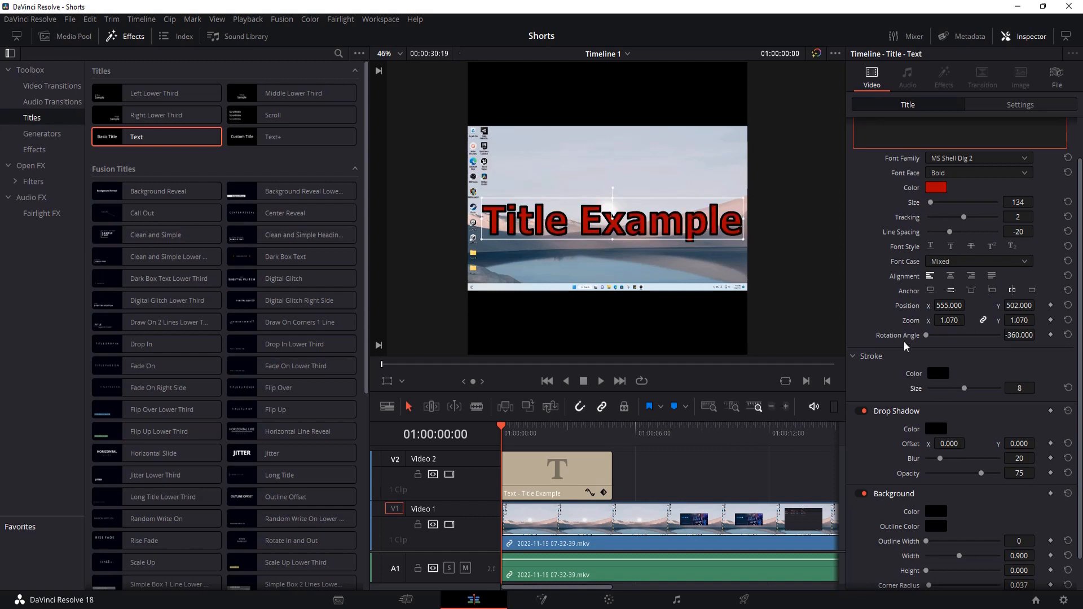
Try white for the title's drop shadow color and apply dark green (#005500)
scroll(925, 350, down, 1)
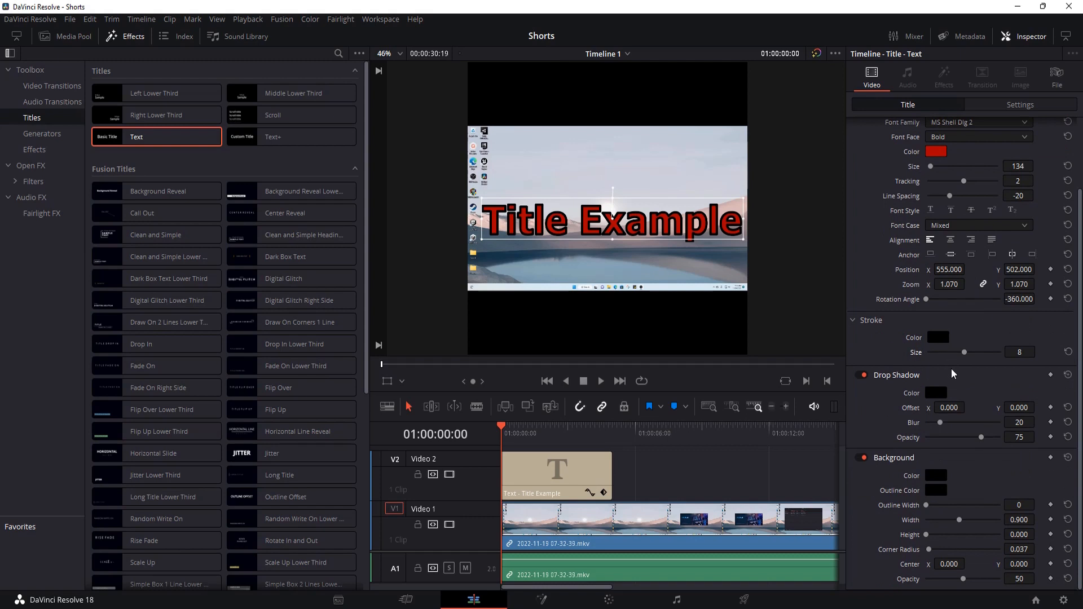
click(861, 375)
click(861, 376)
click(937, 393)
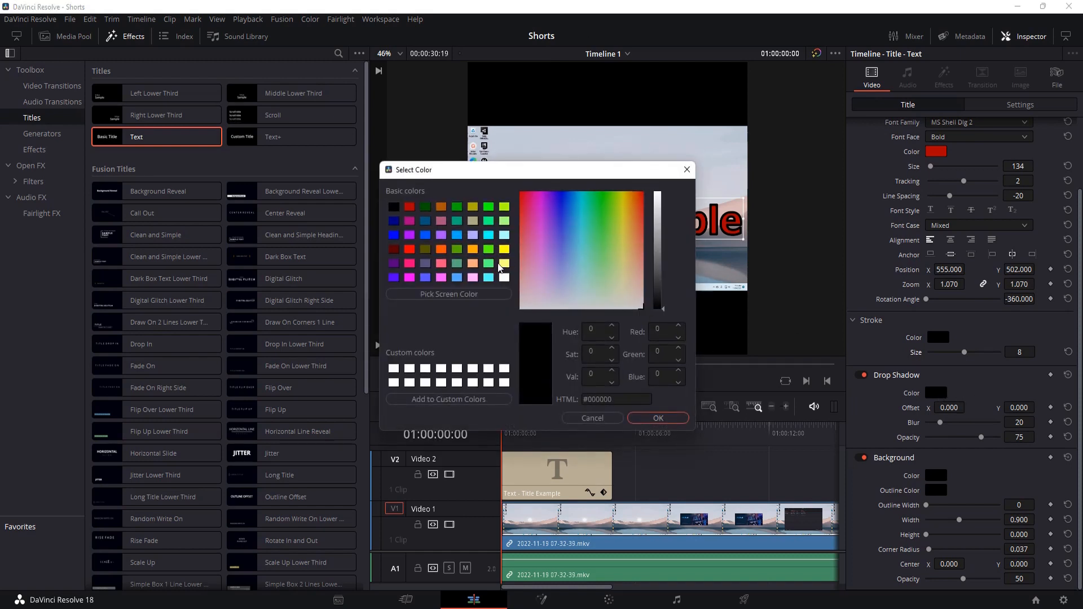
click(504, 277)
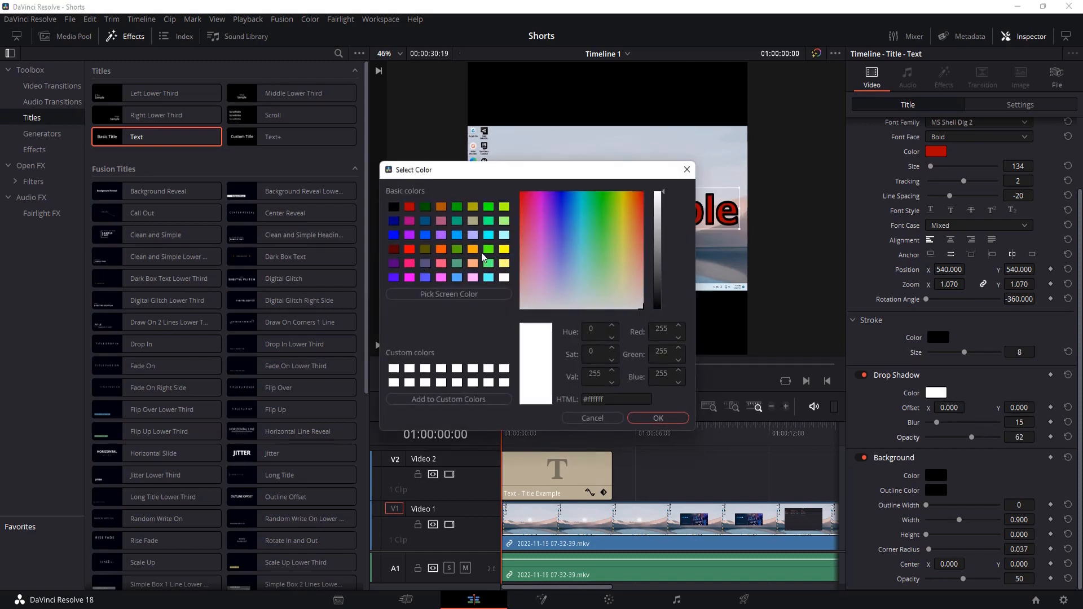
click(425, 208)
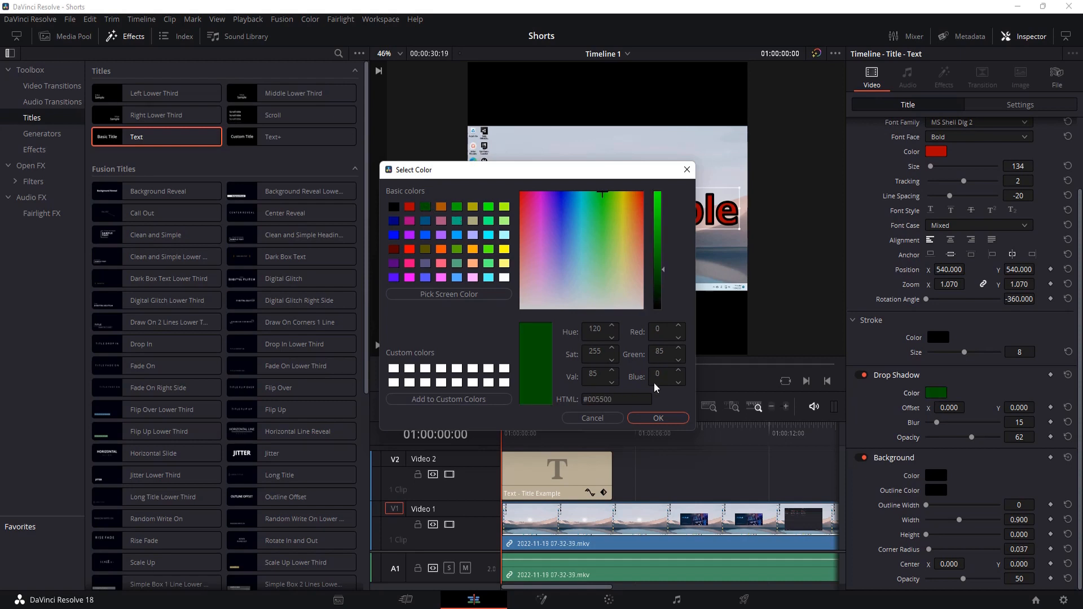
click(663, 419)
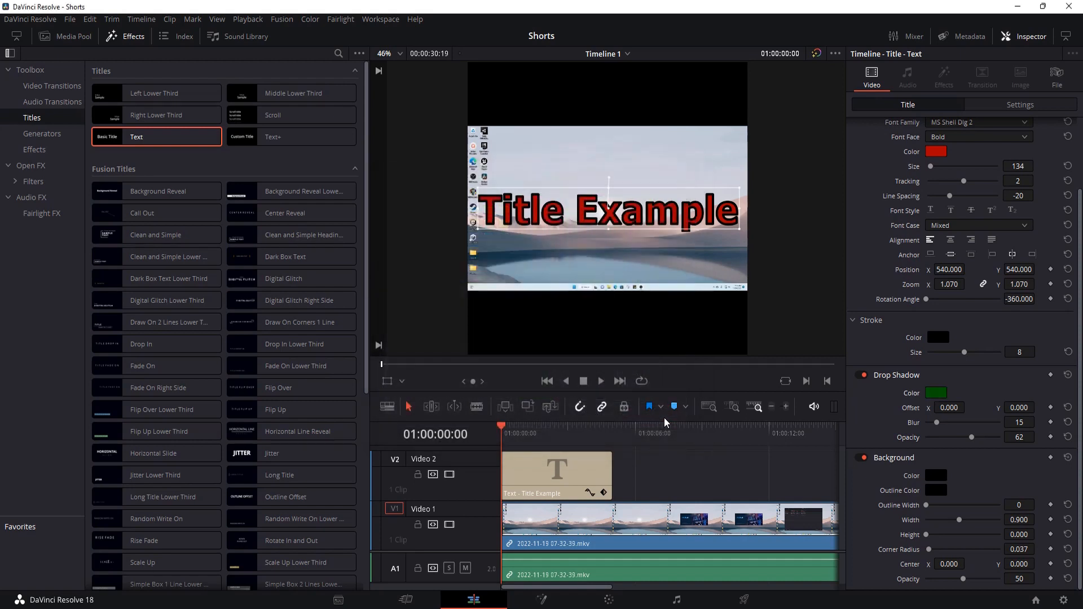
Set the drop shadow's blur to 41 and its X offset to 19
click(955, 422)
scroll(957, 444, up, 1)
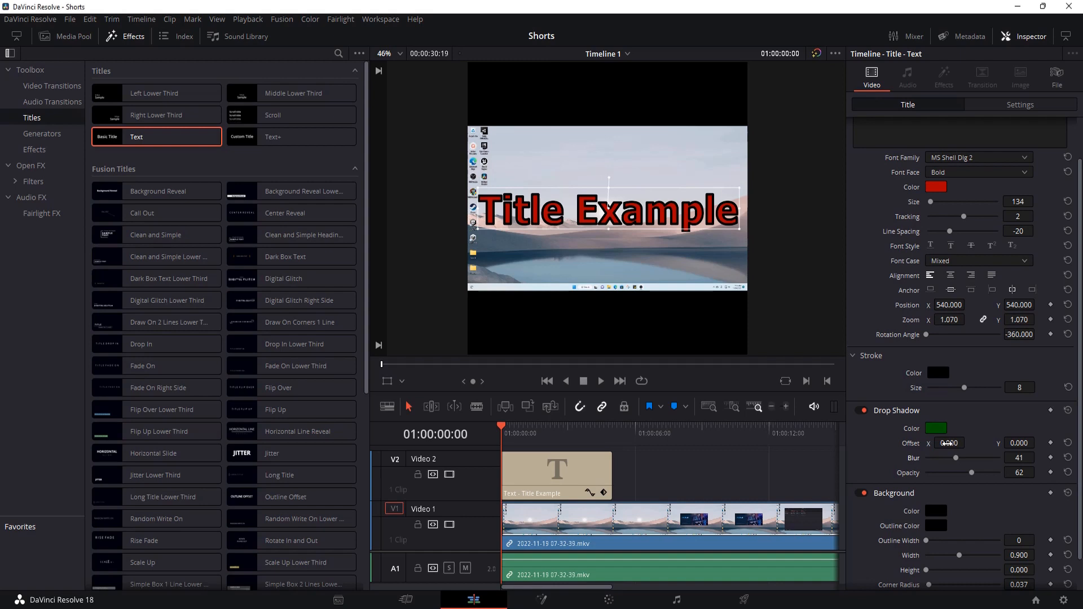
drag(947, 444, 1018, 443)
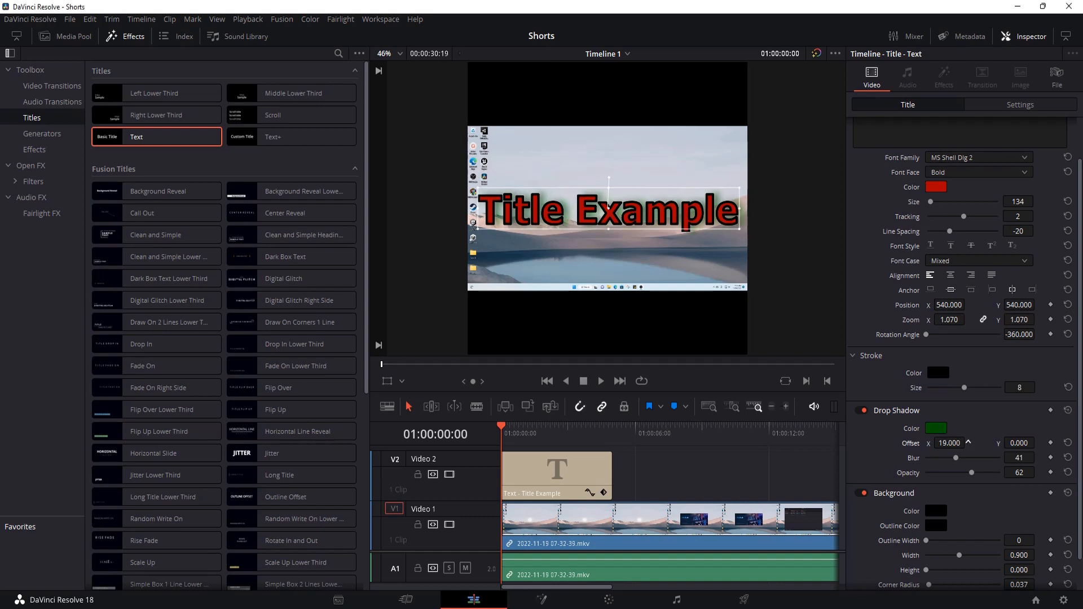
Change the title's drop shadow color to blue (#0055ff)
click(935, 428)
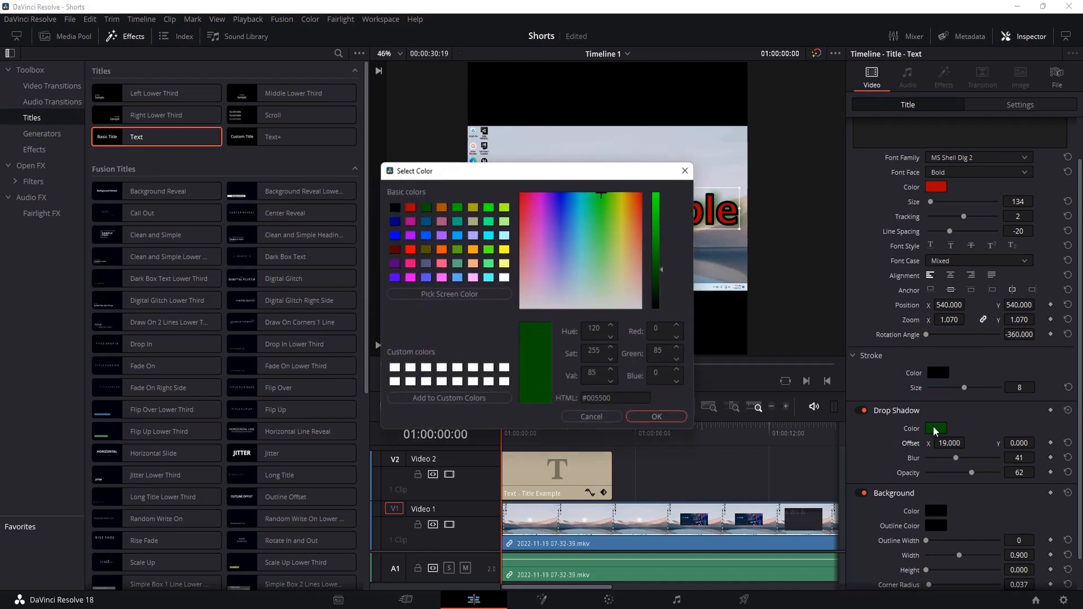
click(427, 224)
click(427, 236)
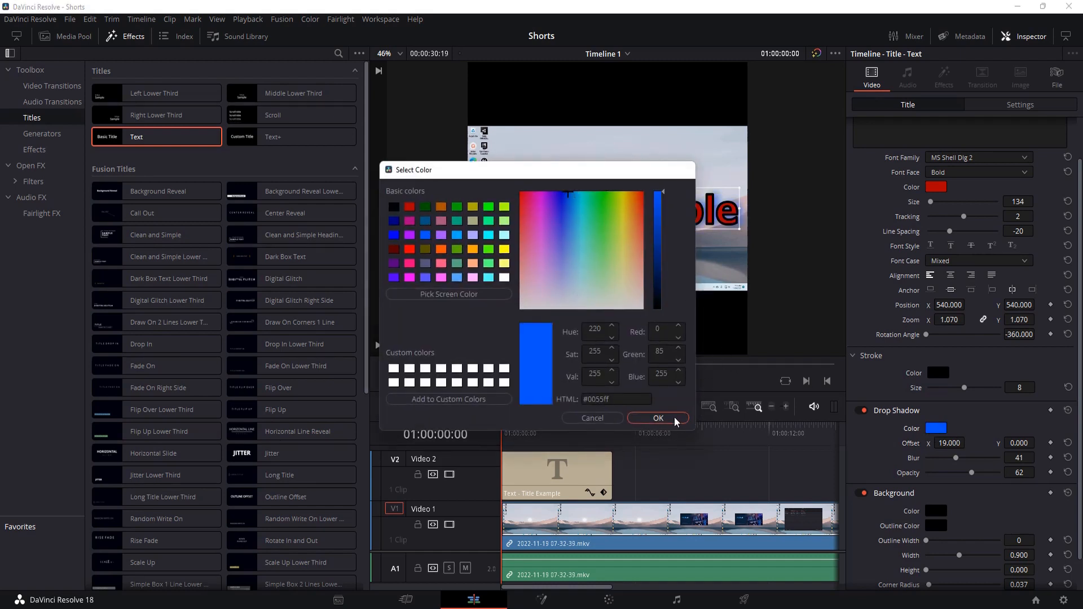
click(658, 418)
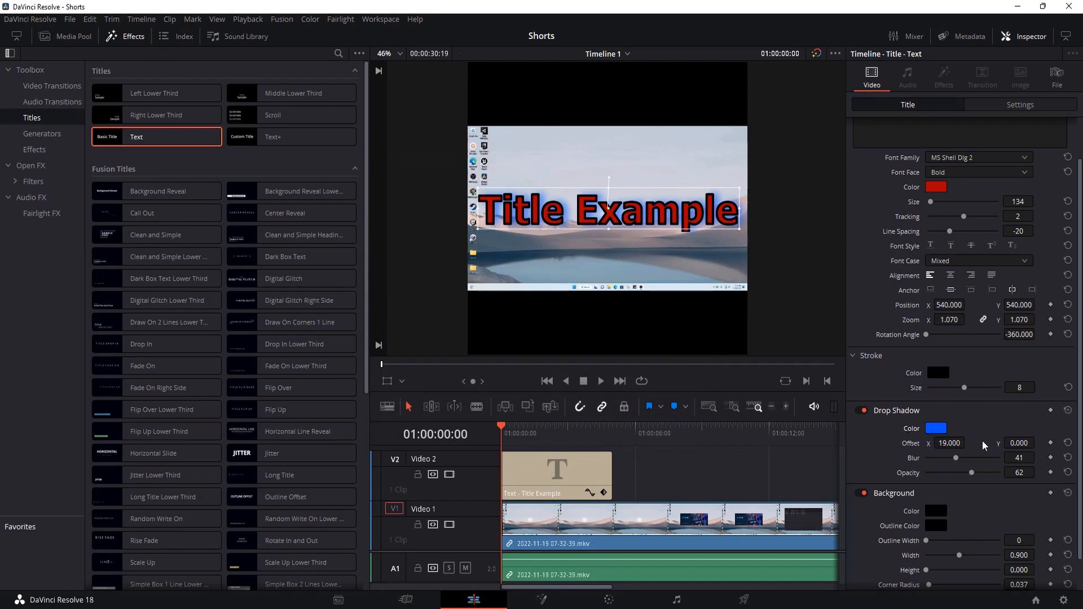
Set the drop shadow's Y offset to 41, its blur to 37 and its opacity to 41
drag(1017, 443, 1038, 443)
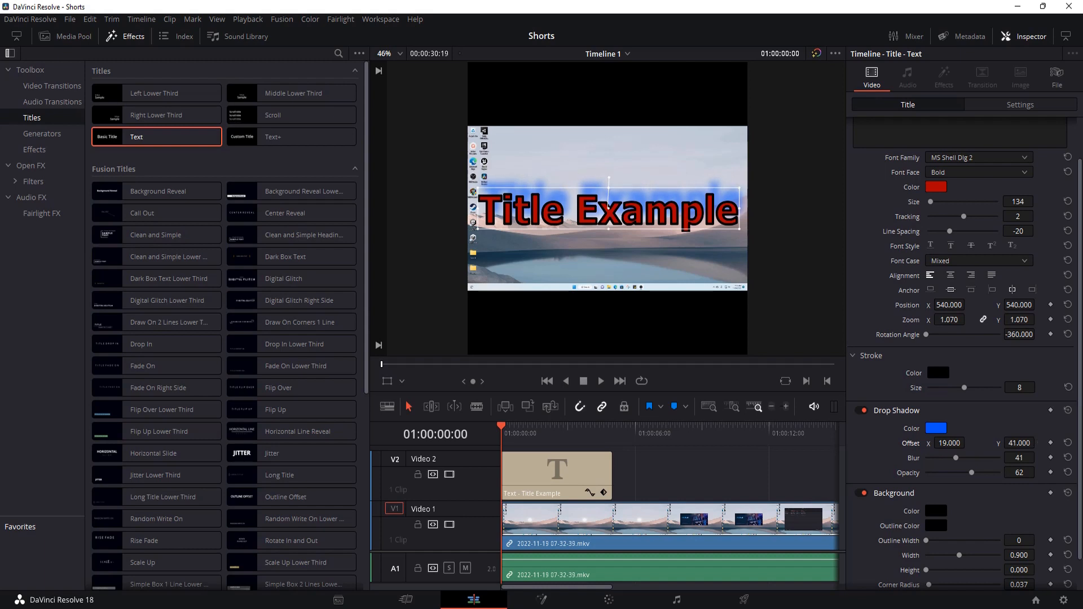
mouse_move(959, 461)
mouse_down()
mouse_move(985, 470)
mouse_move(929, 466)
mouse_move(988, 474)
mouse_move(926, 475)
mouse_move(996, 477)
mouse_move(959, 475)
mouse_up()
Size the title's background to width 0.931 and height 0.198, with a corner radius of 0.073
scroll(973, 463, down, 1)
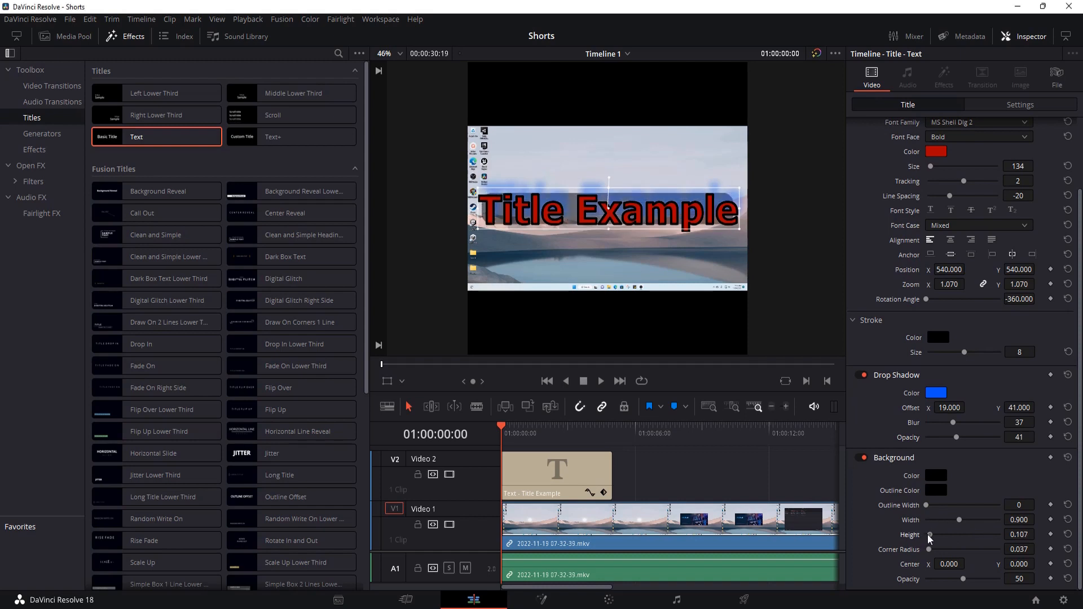
mouse_move(927, 533)
mouse_down()
mouse_move(982, 523)
mouse_move(923, 520)
mouse_move(965, 526)
mouse_move(933, 534)
mouse_up()
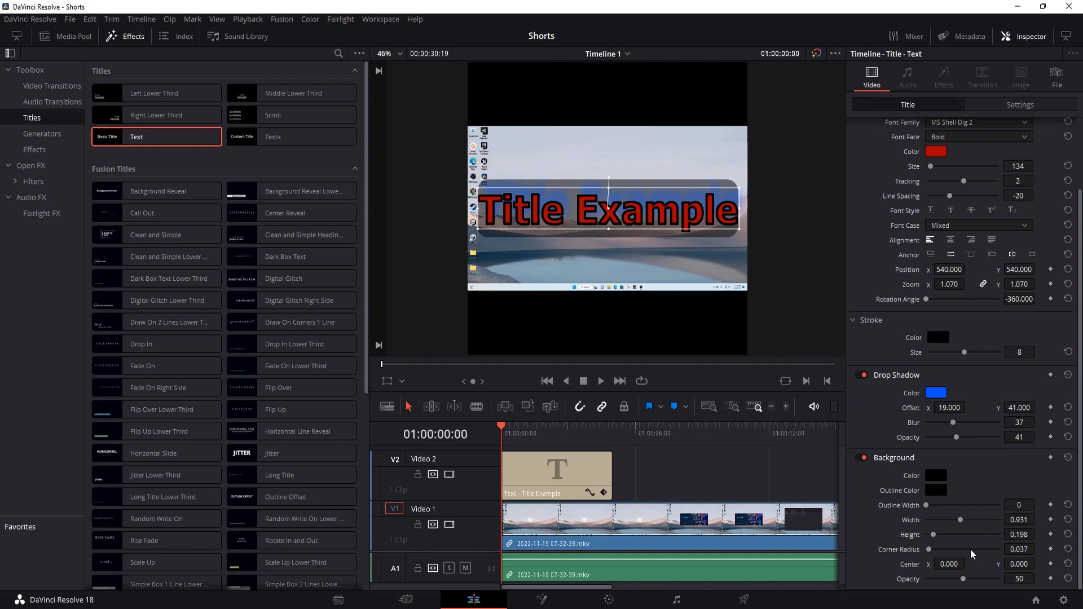
click(926, 546)
mouse_move(925, 548)
mouse_down()
mouse_move(983, 550)
mouse_move(931, 549)
mouse_up()
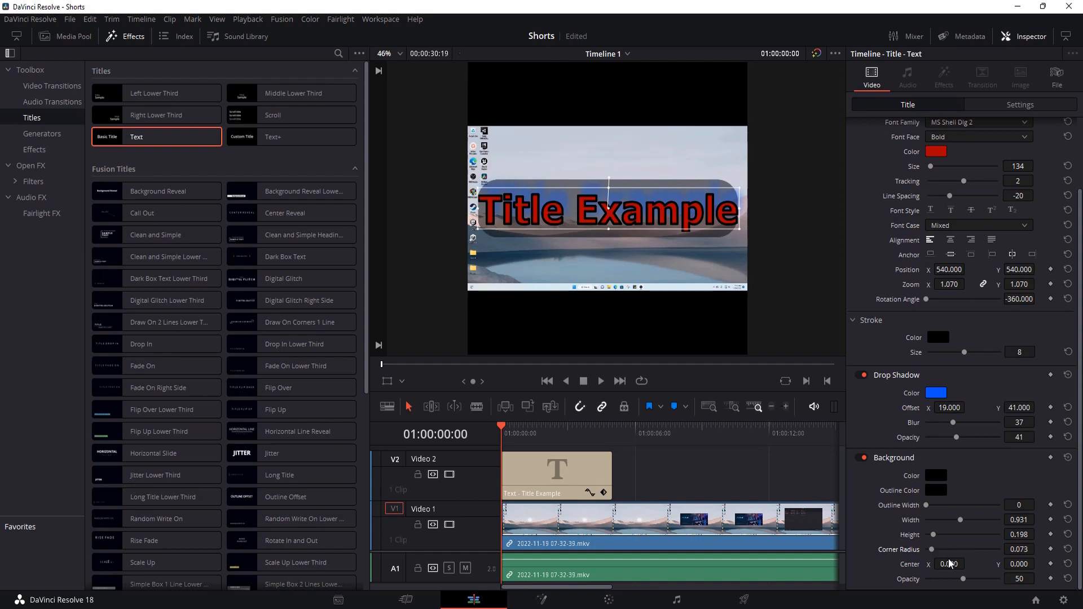
Set the title background's center to X 8, Y -7 and its opacity to 34, and save the project
drag(943, 562, 969, 563)
mouse_move(964, 577)
mouse_down()
mouse_move(950, 577)
mouse_move(1008, 579)
mouse_move(952, 579)
mouse_up()
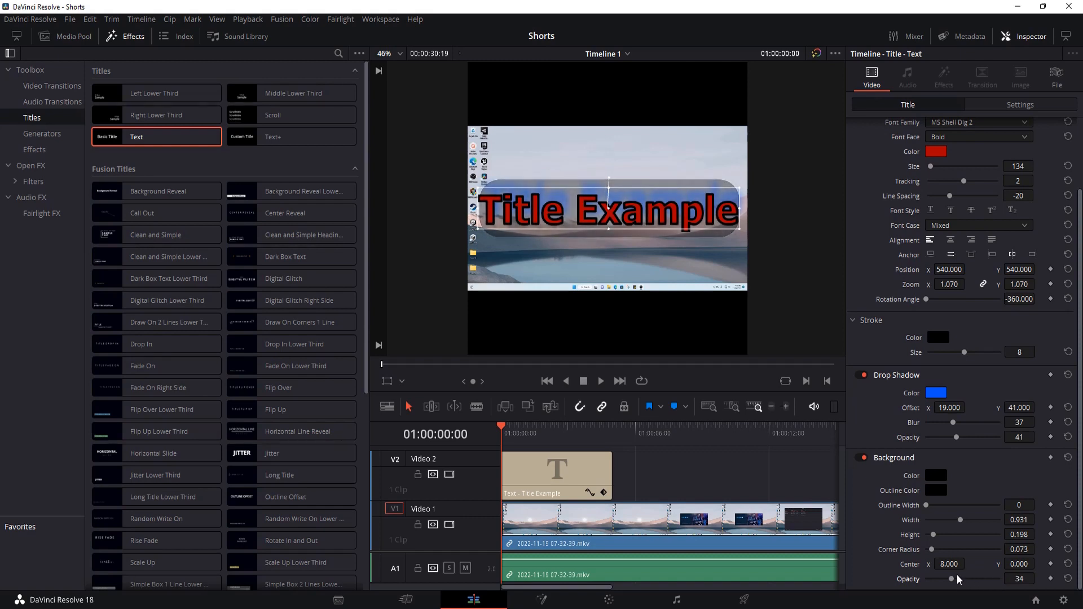
drag(1019, 564, 1037, 562)
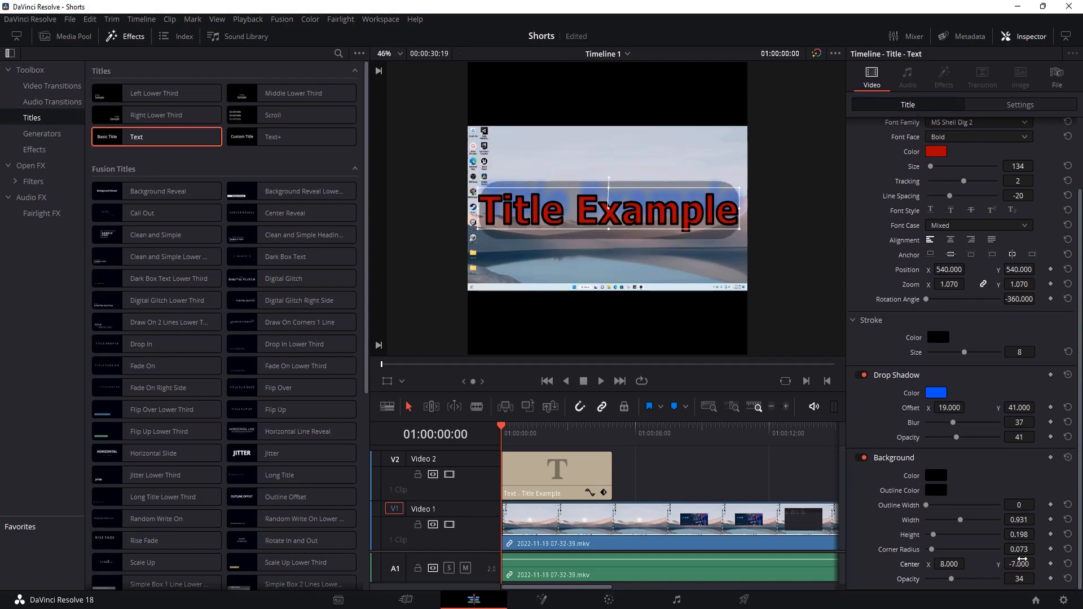
key(ctrl+s)
Look over the title's text, shadow and background properties and bring up its transform and cropping settings
scroll(970, 299, up, 2)
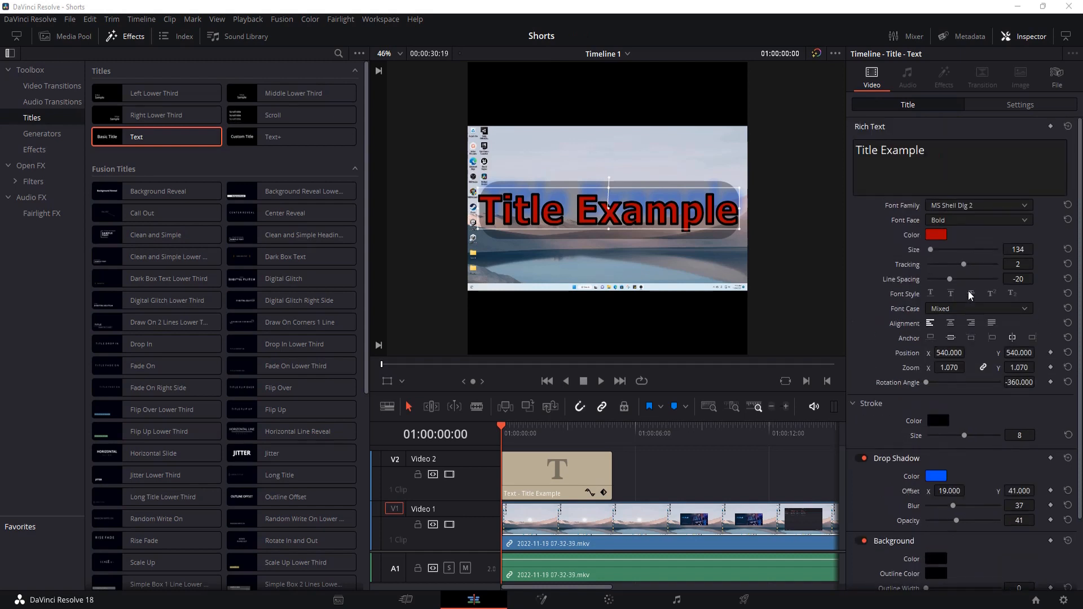
scroll(946, 494, down, 2)
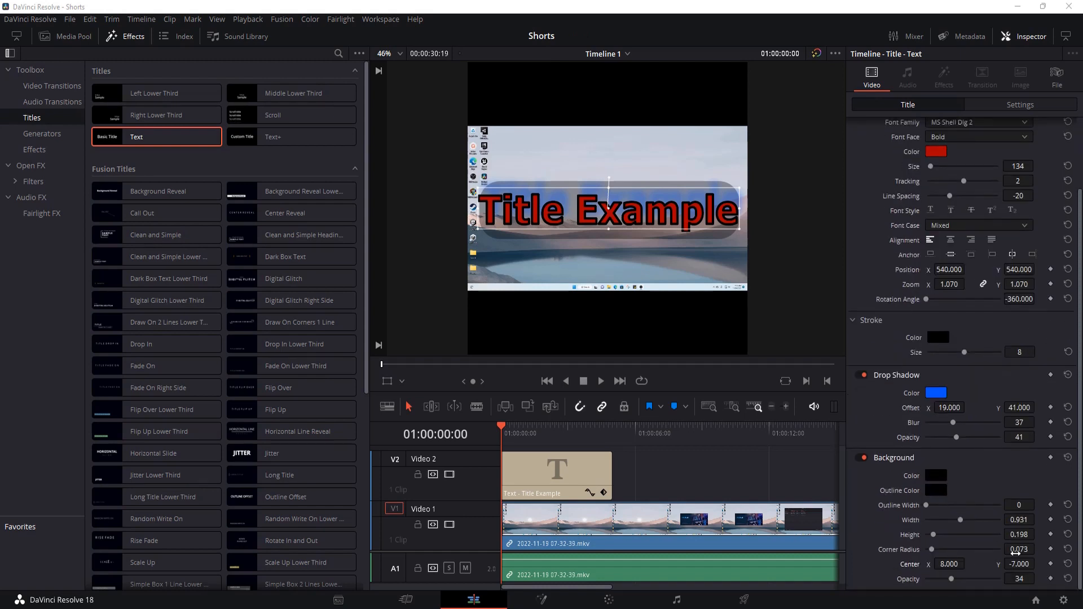
scroll(1015, 551, up, 3)
scroll(1044, 533, down, 3)
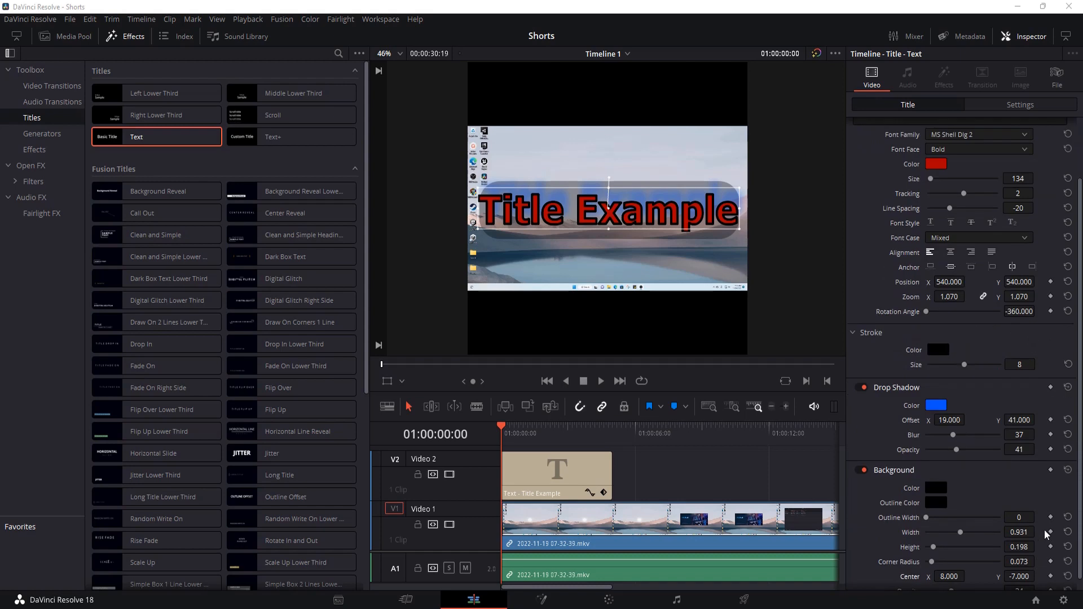
scroll(1043, 530, up, 3)
scroll(1038, 262, down, 3)
click(1019, 106)
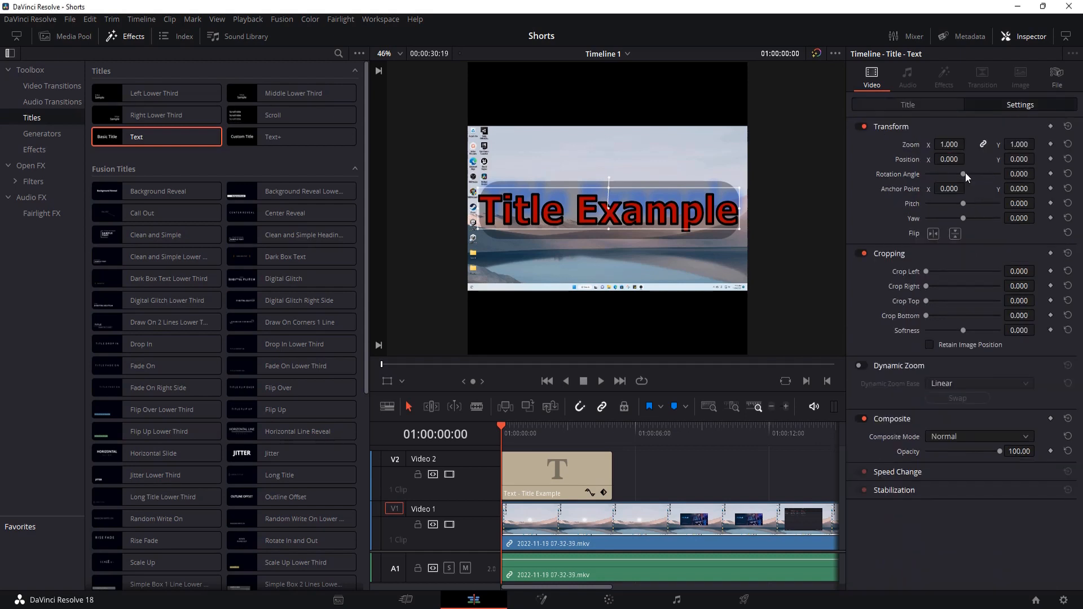
Try rotating the title clip by 8.240 degrees and set its rotation angle back to 0
drag(965, 173, 963, 177)
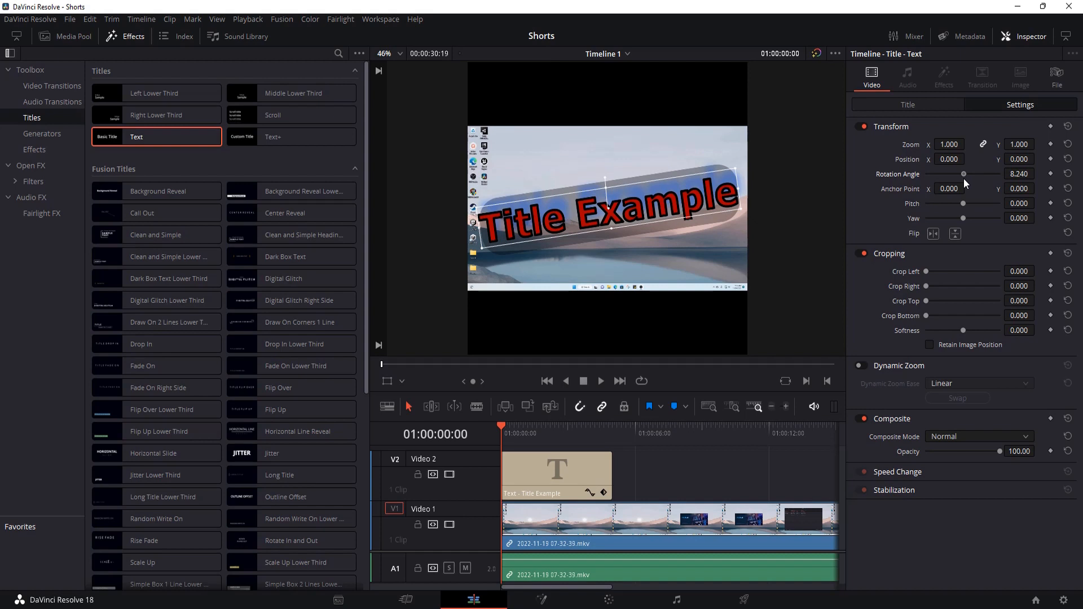
click(1030, 175)
text(0)
key(Return)
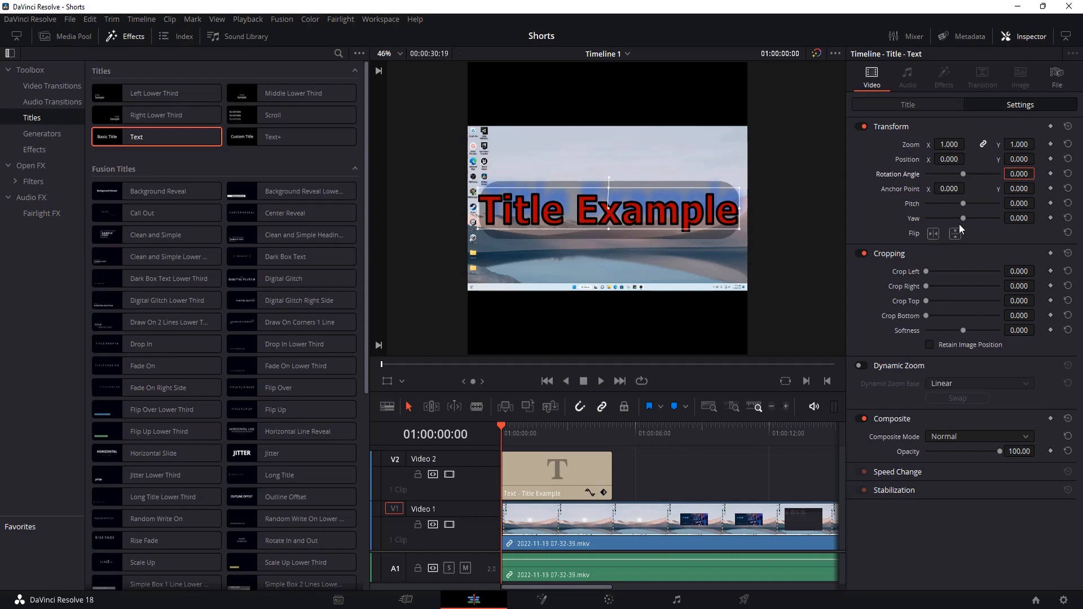
Tilt the title in perspective with a pitch of 0.172 and a yaw of 0.034
mouse_move(963, 218)
mouse_down()
mouse_move(959, 205)
mouse_move(926, 208)
mouse_move(969, 218)
mouse_up()
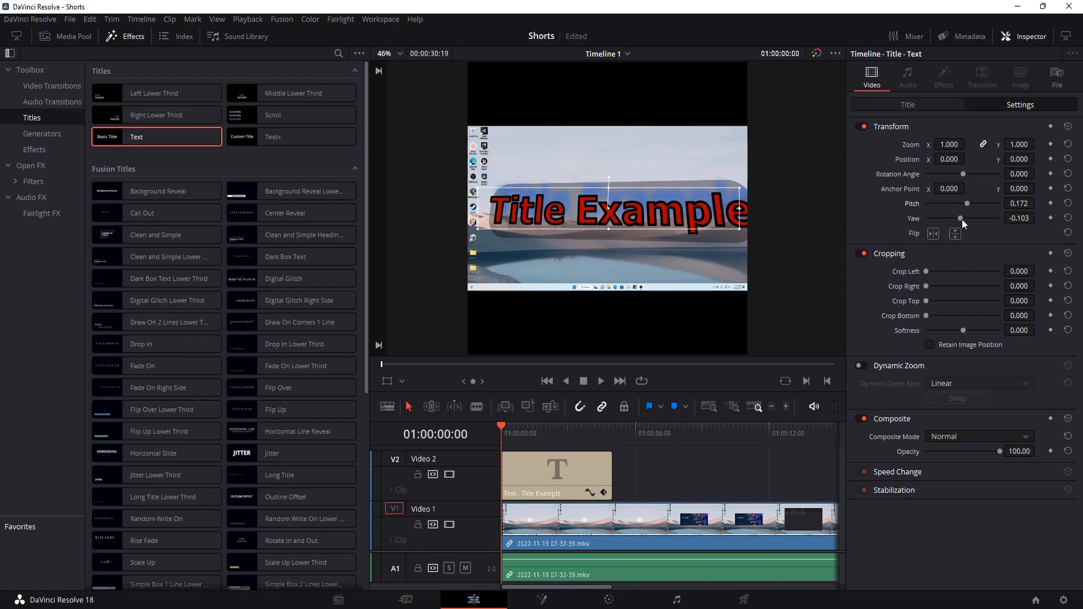
drag(962, 219, 963, 218)
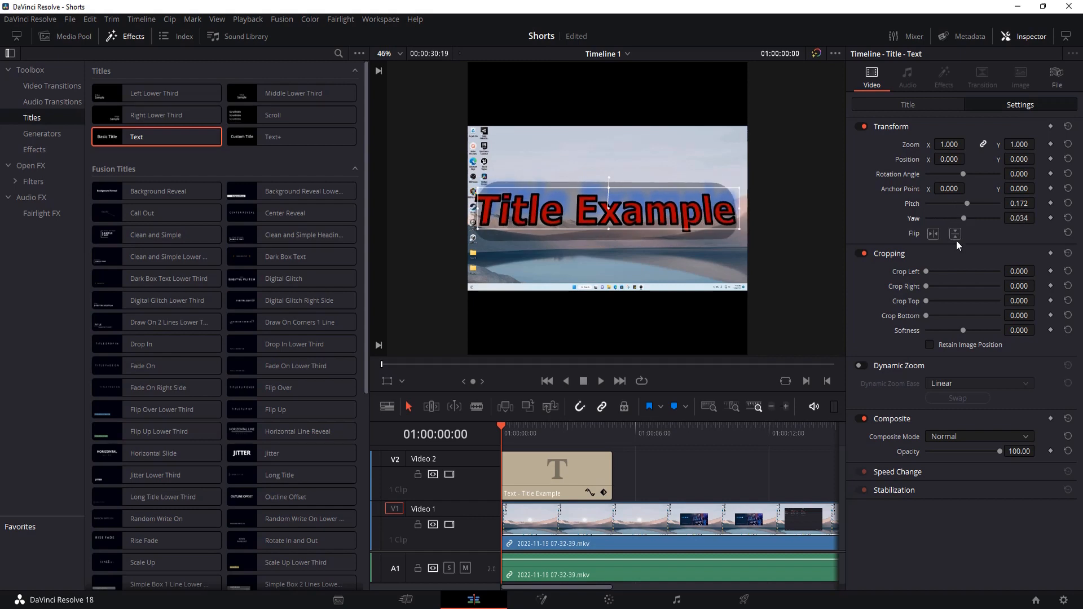
Try flipping the title vertically and horizontally, switching each flip off again
click(955, 234)
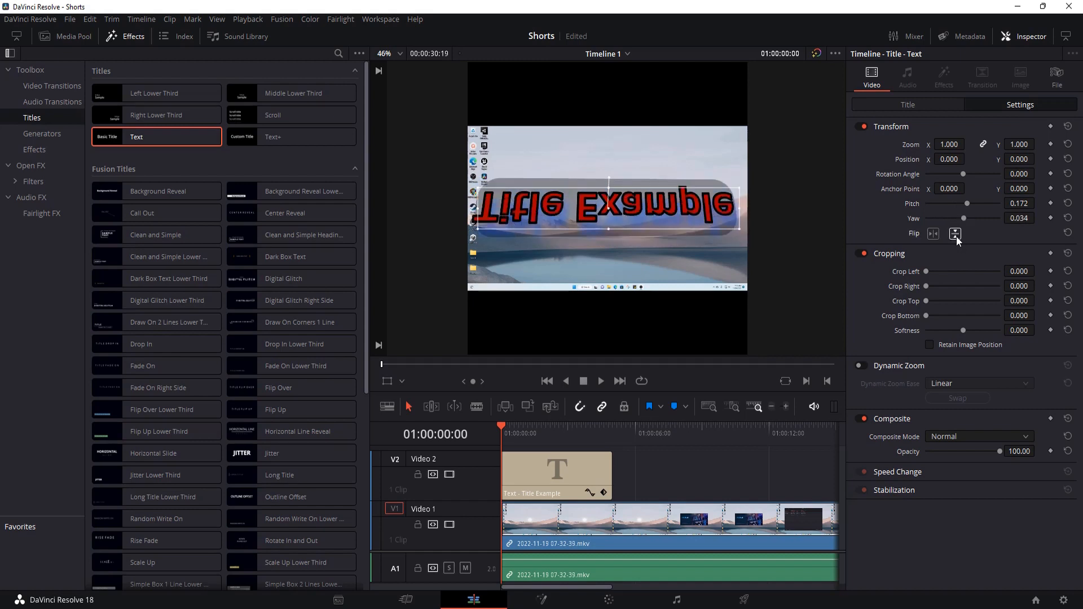
click(954, 234)
click(932, 234)
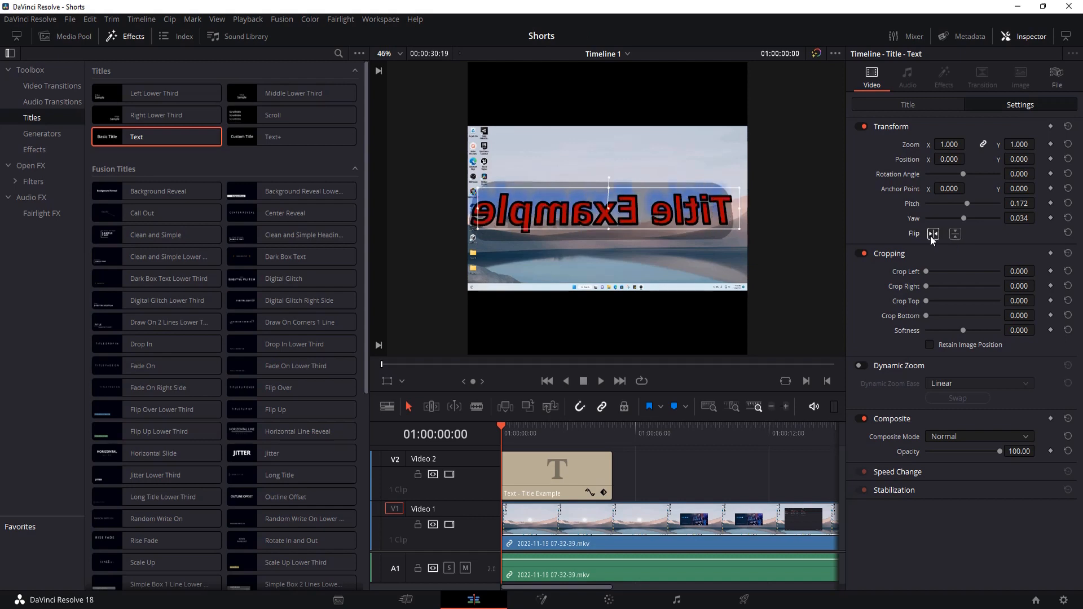
click(931, 235)
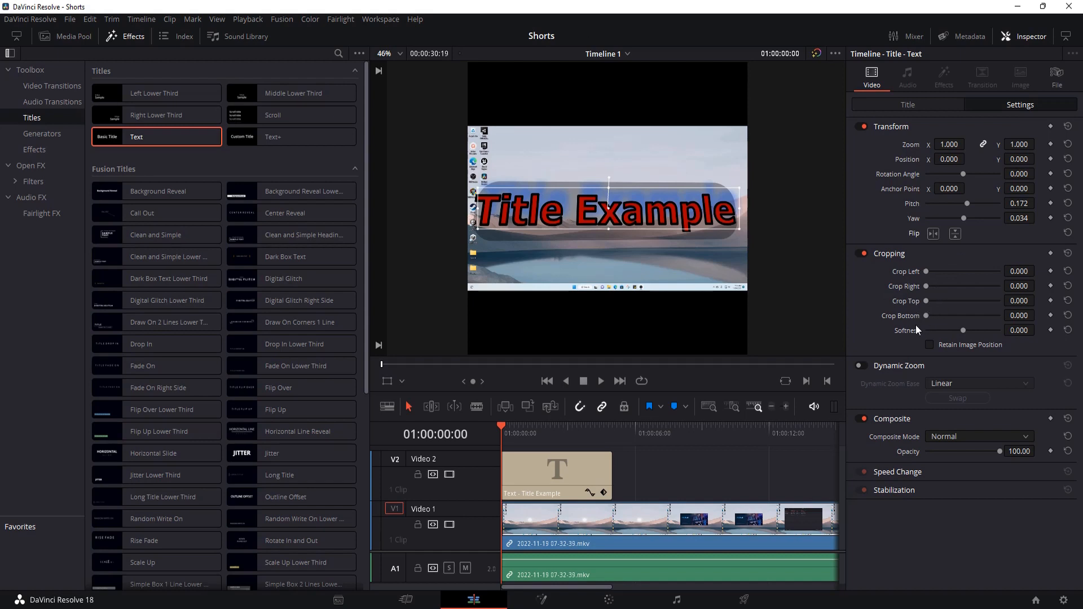
Set the title's cropping softness to 5.340 and its bottom crop to 57.700
drag(963, 331, 912, 304)
Transform the title directly in the viewer to about zoom 0.874 and position X 32.7, Y -8.7, and save the project
click(387, 381)
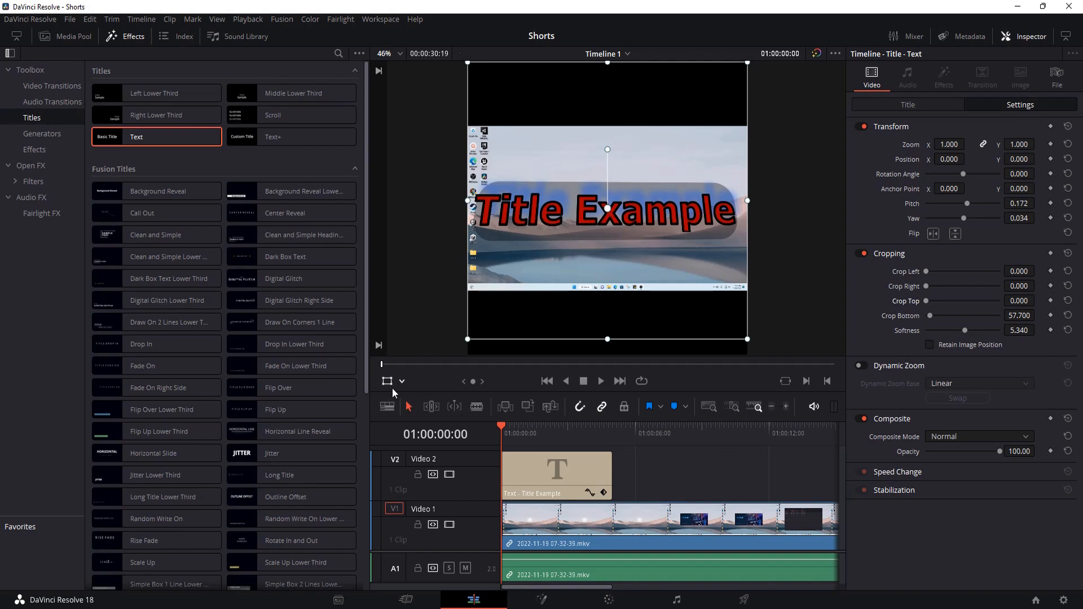
mouse_move(588, 219)
mouse_down()
mouse_move(614, 219)
mouse_move(603, 219)
mouse_up()
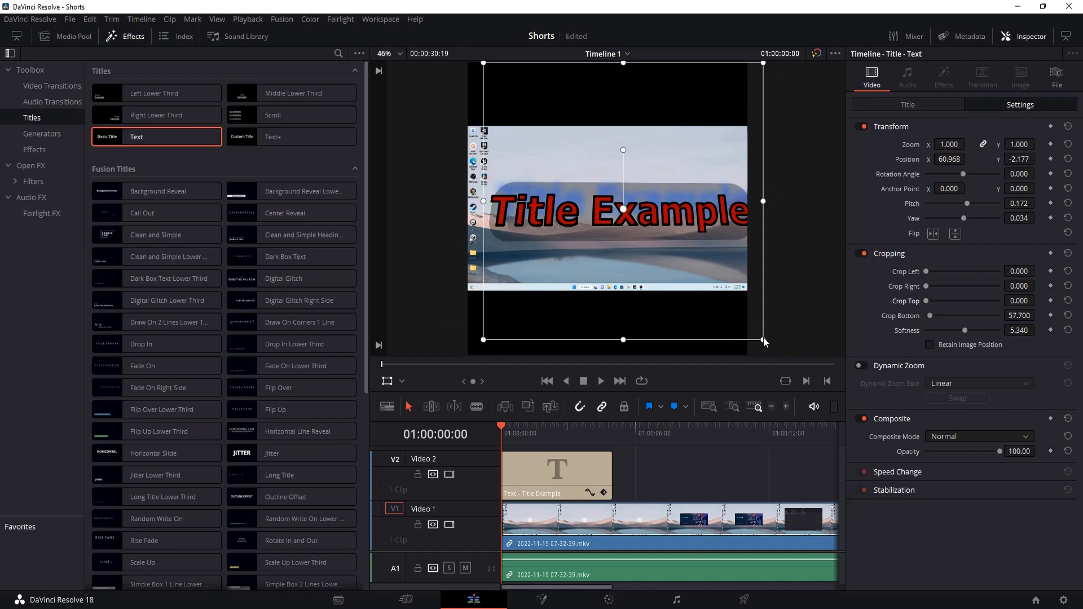
drag(763, 339, 736, 278)
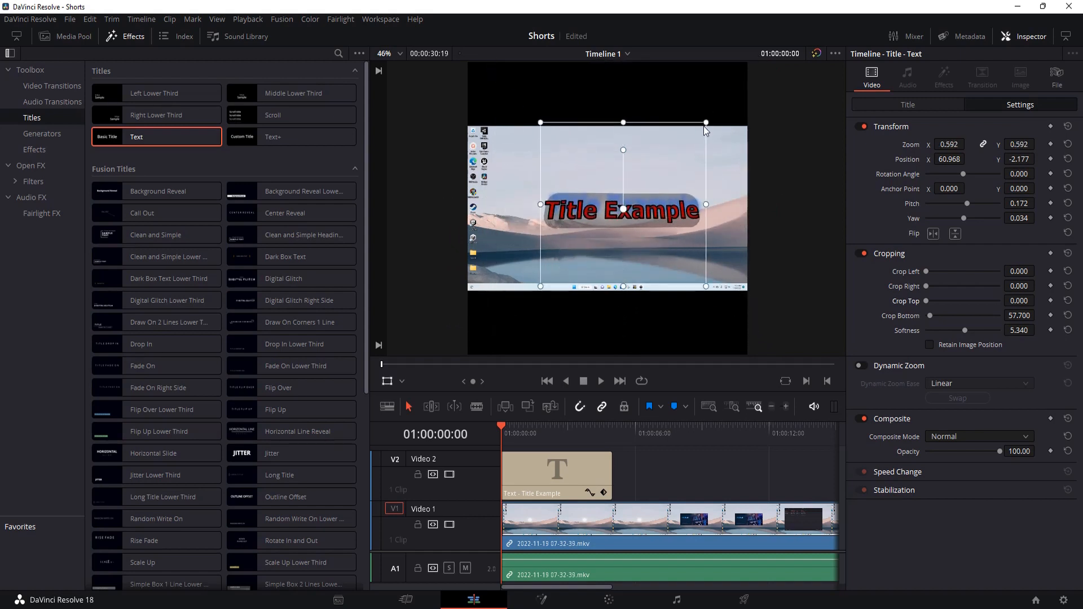
drag(704, 129, 702, 125)
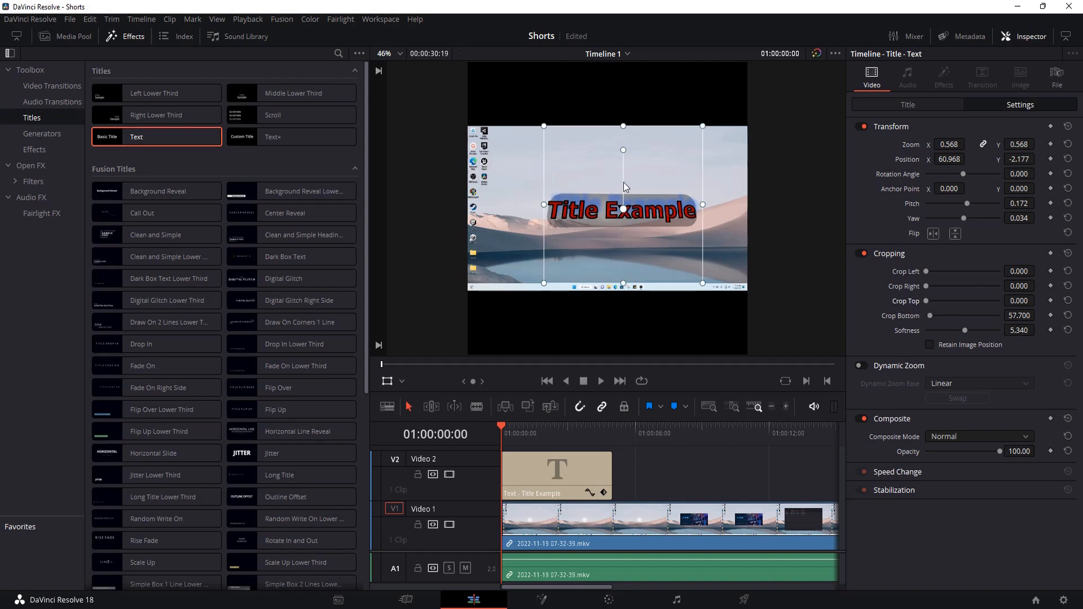
drag(623, 151, 623, 178)
drag(704, 288, 744, 336)
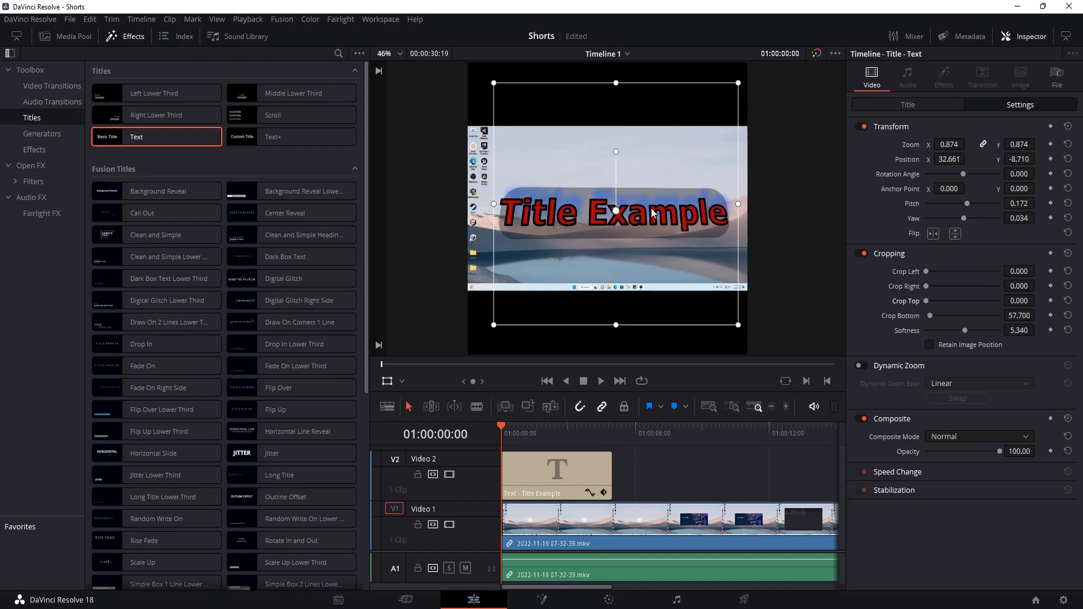
key(ctrl+s)
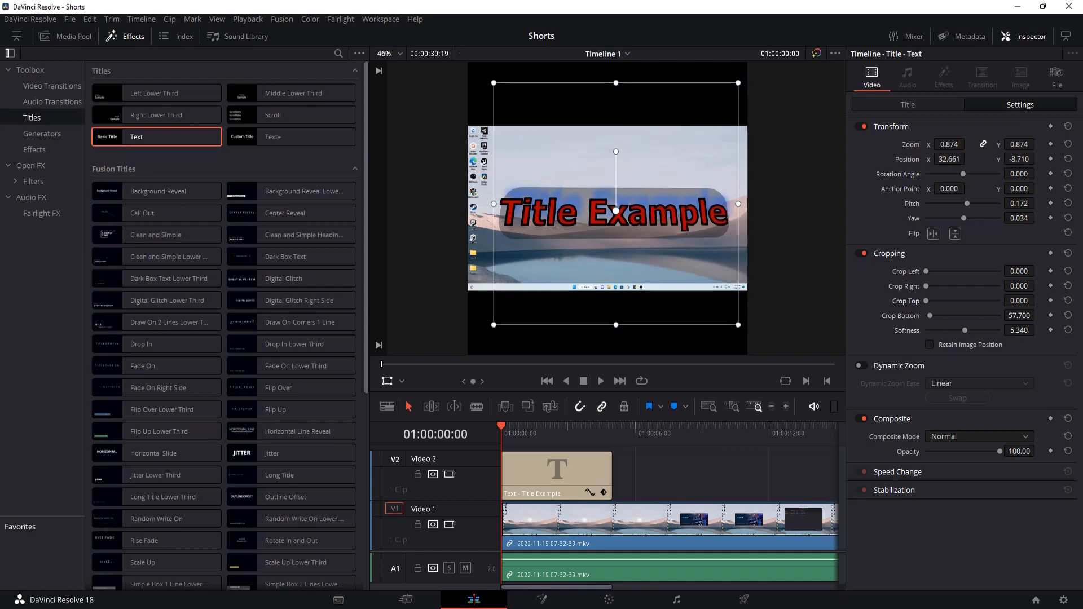